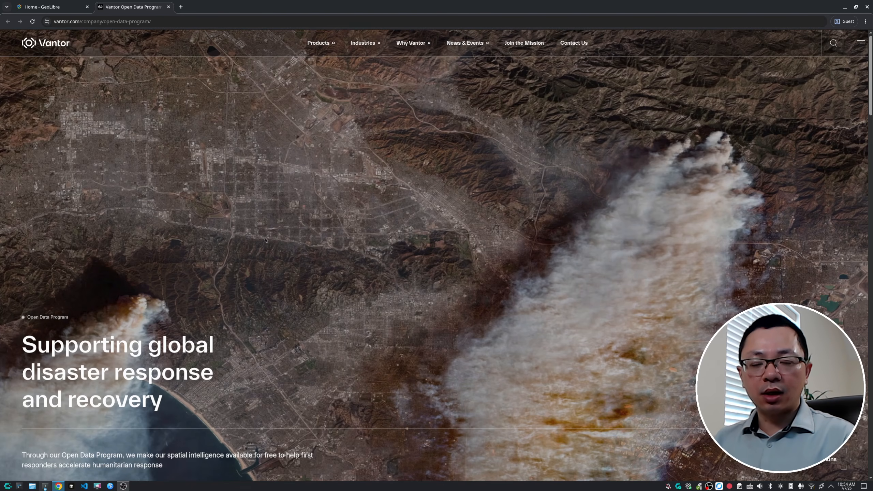
Launch GeoLibre Web from the GeoLibre home page and skip the experience-level welcome choice to show everything
scroll(274, 257, "down", 5)
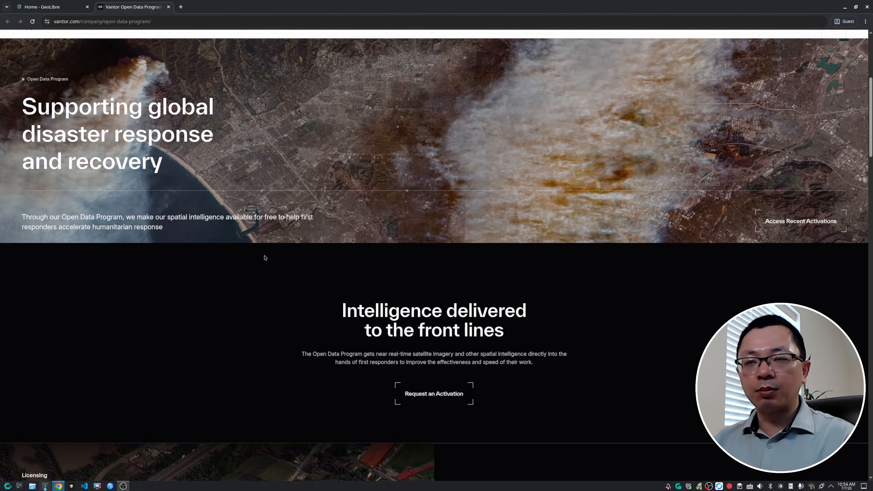
scroll(274, 257, "up", 5)
left_click(52, 6)
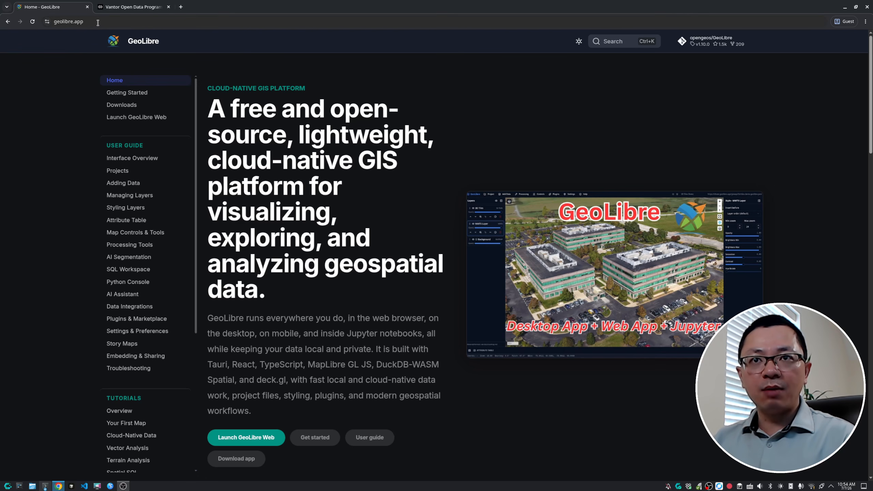
left_click(243, 441)
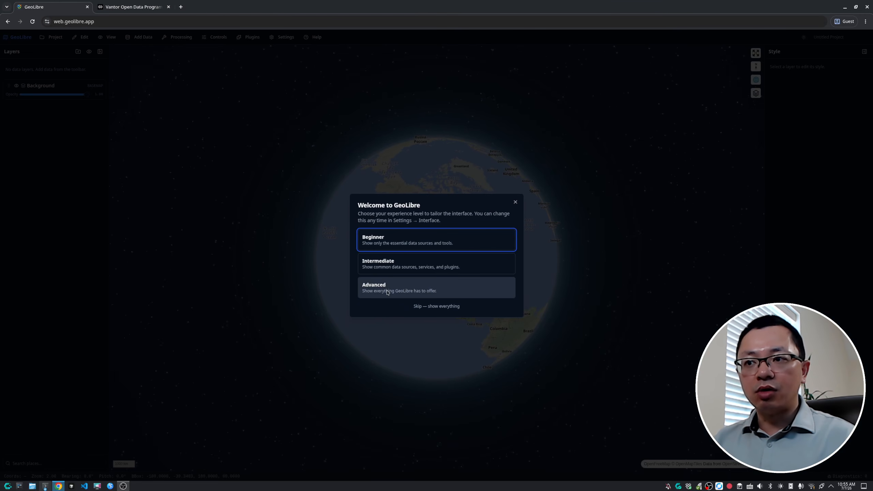
left_click(430, 306)
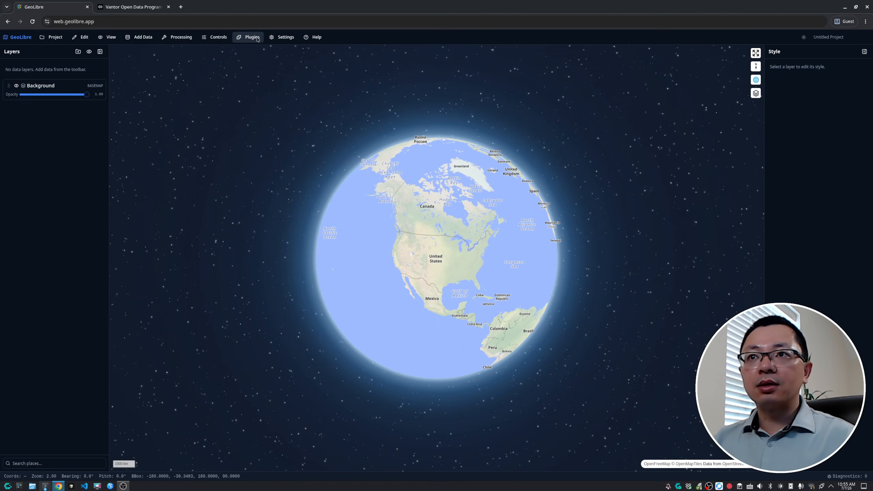
Open the plugin manager and open the Vantor Open Data plugin's source repository
left_click(286, 38)
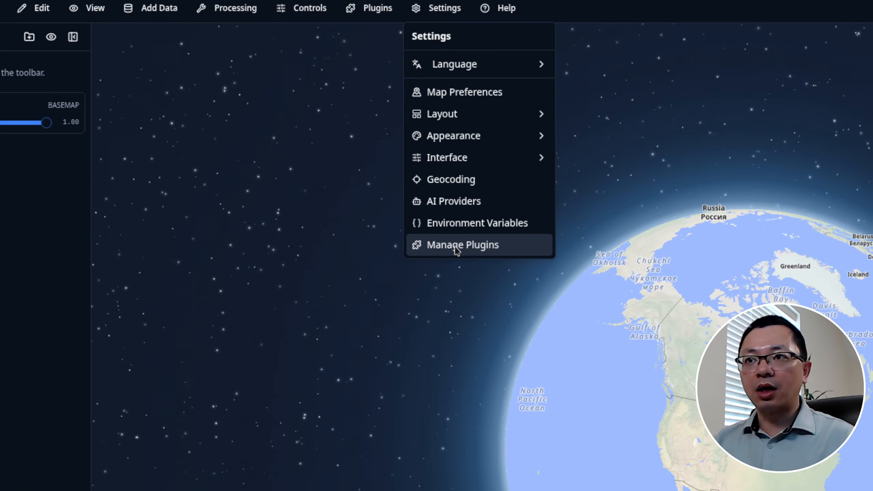
left_click(457, 250)
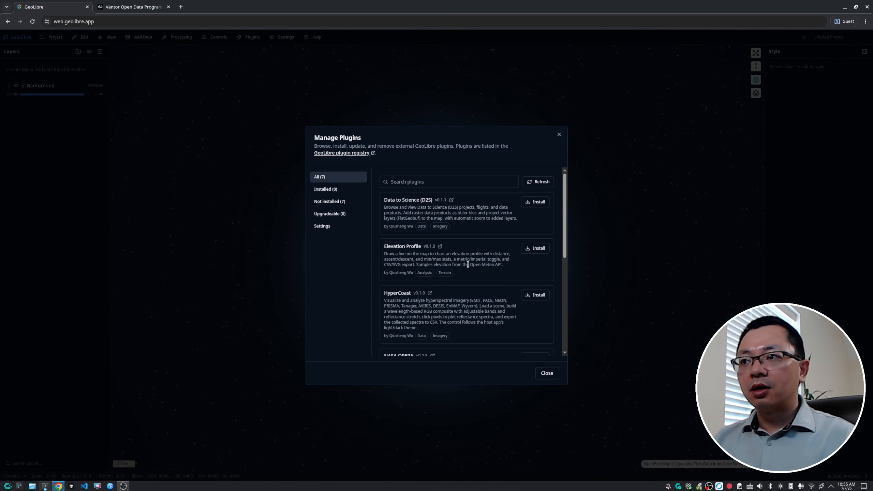
scroll(468, 264, "down", 6)
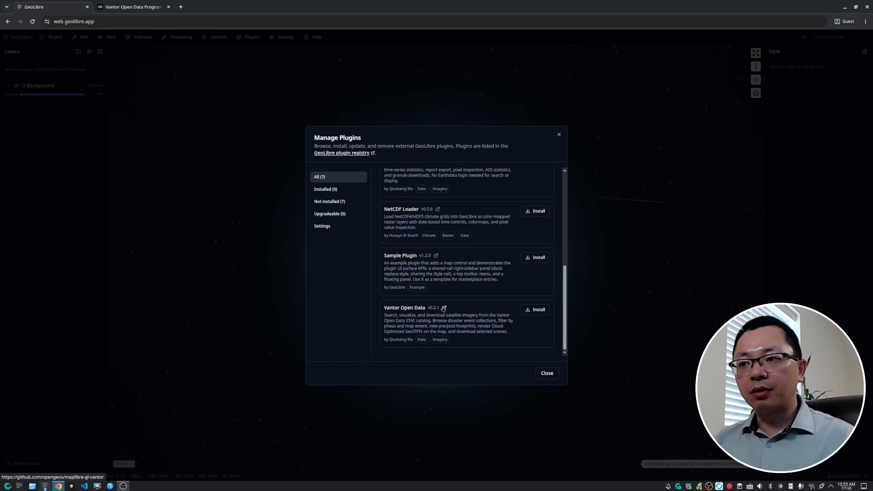
left_click(444, 308)
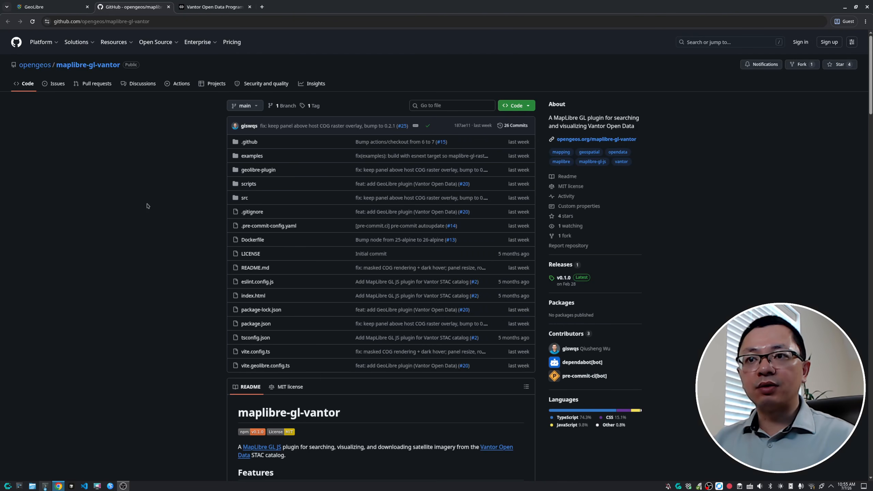
Read through the maplibre-gl-vantor repository README features and usage
scroll(147, 206, "down", 6)
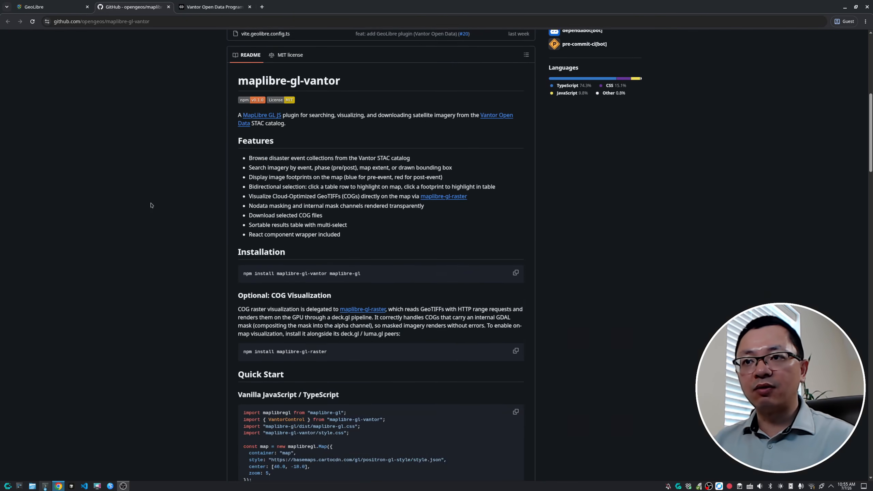
scroll(150, 206, "up", 6)
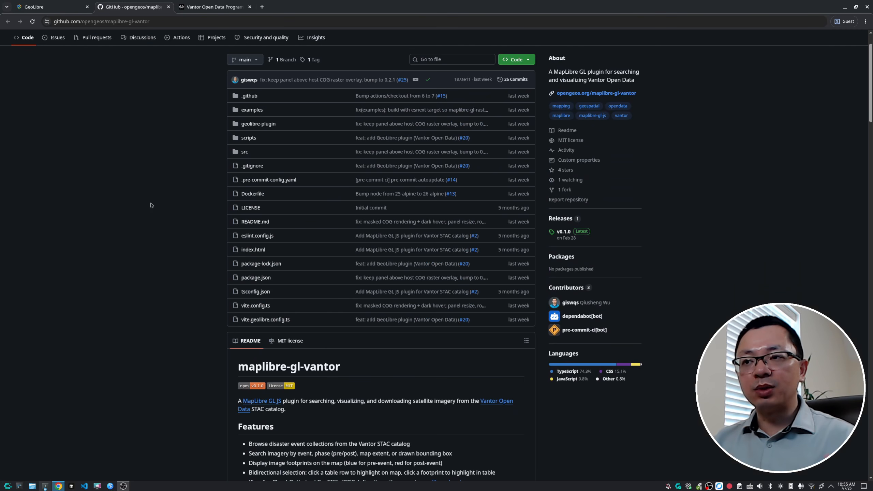
scroll(150, 206, "down", 6)
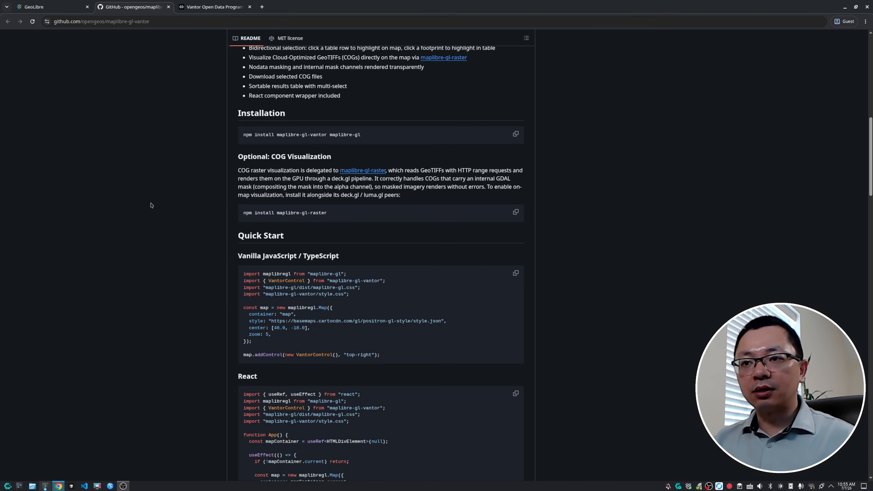
scroll(152, 203, "down", 7)
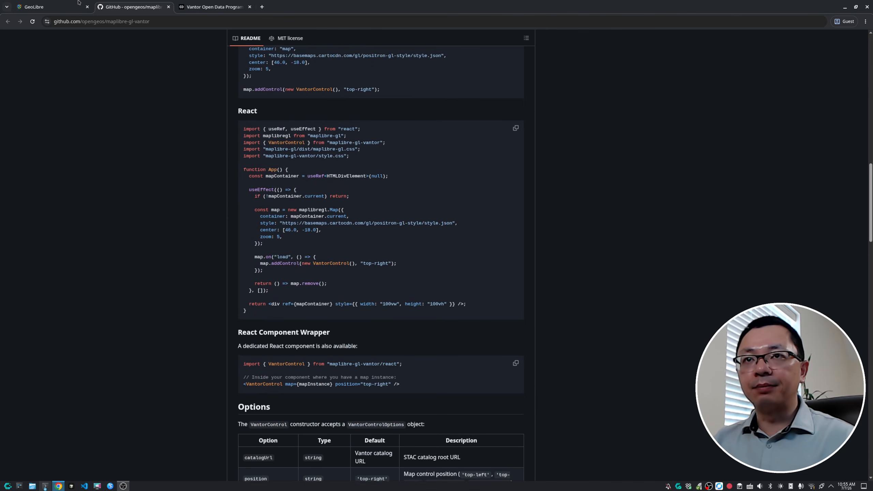
Return to GeoLibre, install the Vantor Open Data plugin and close the plugin manager
left_click(46, 4)
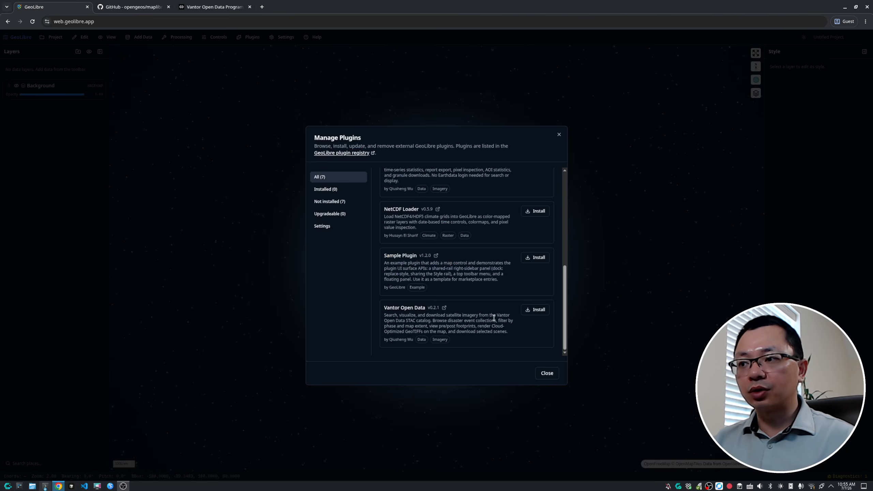
left_click(535, 310)
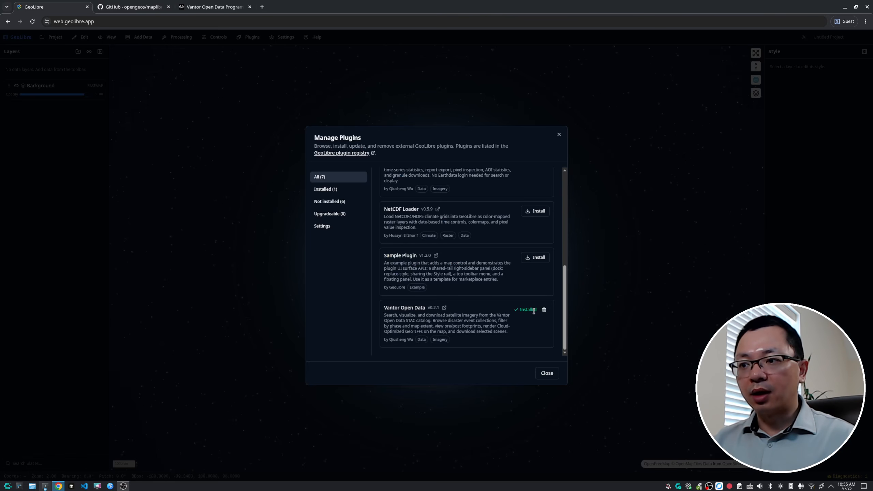
left_click(546, 373)
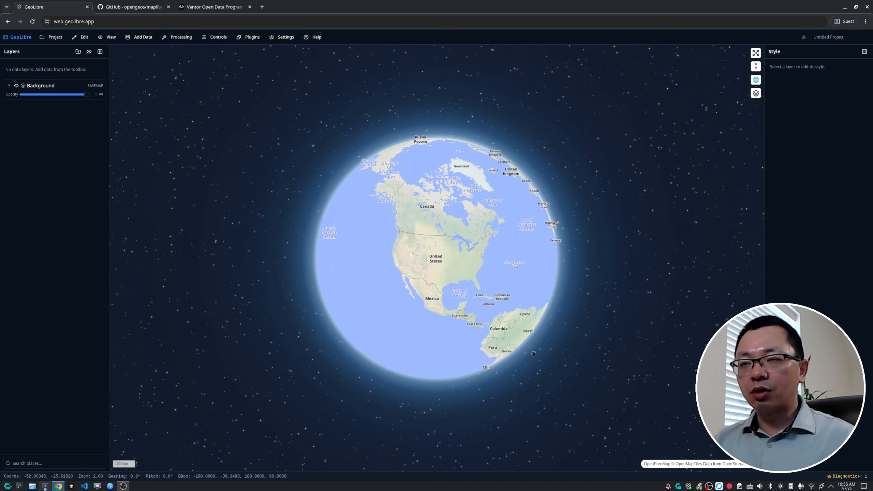
Activate the Vantor Open Data plugin in its top-left position
left_click(247, 36)
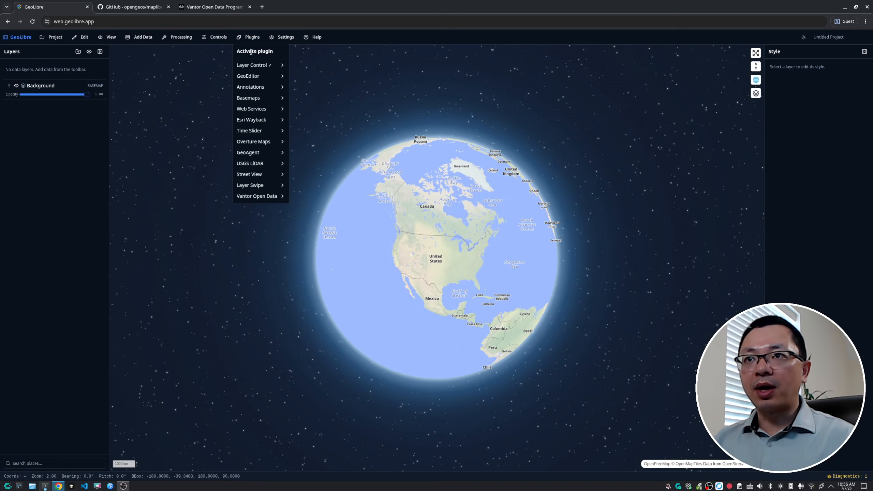
mouse_move(264, 197)
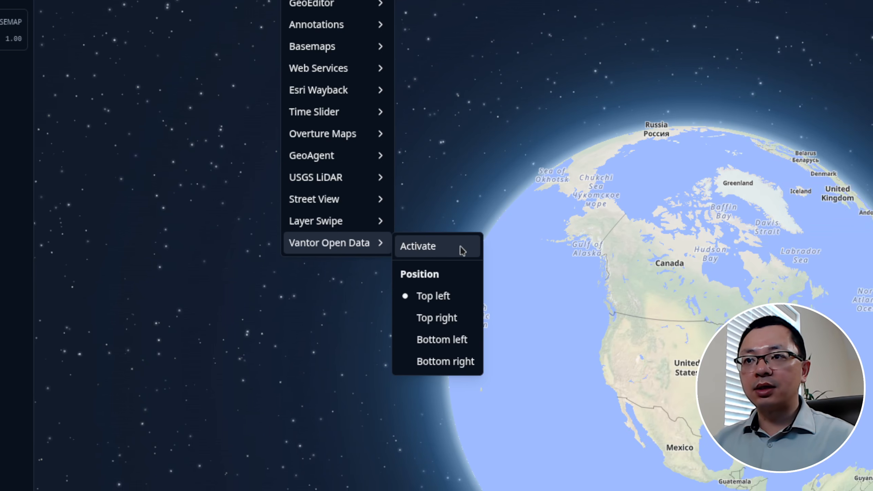
left_click(462, 250)
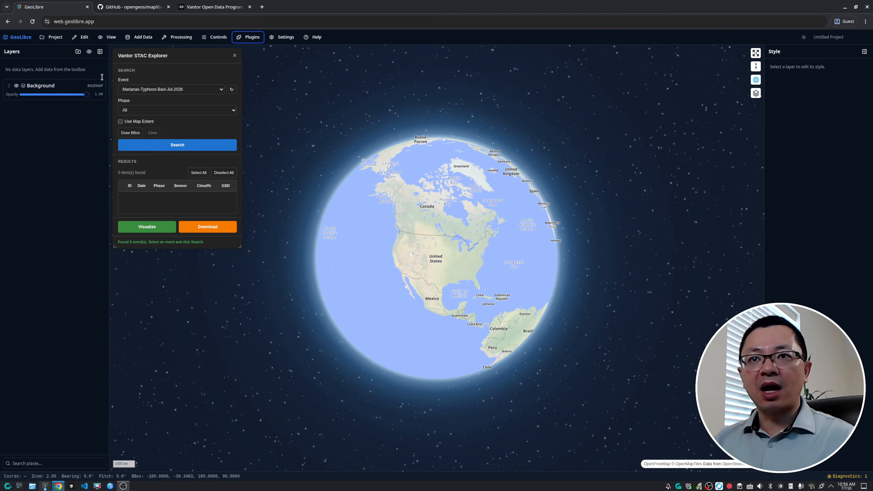
Toggle the light theme on and back off
left_click(804, 37)
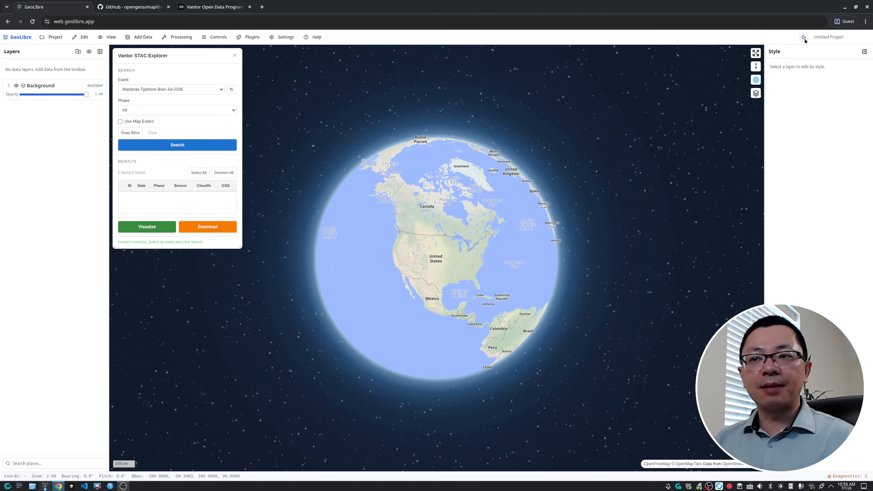
left_click(805, 37)
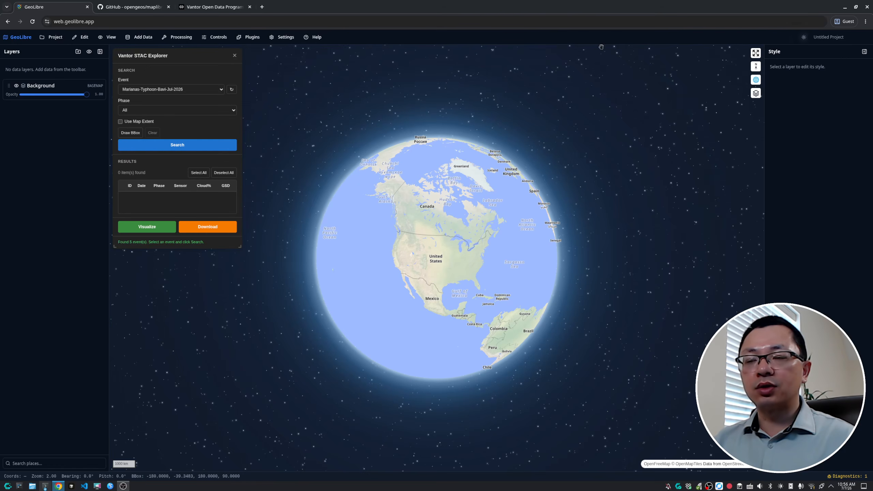
Choose the Venezuela-Earthquake-Jun-2026 event in the Vantor STAC Explorer
left_click(208, 91)
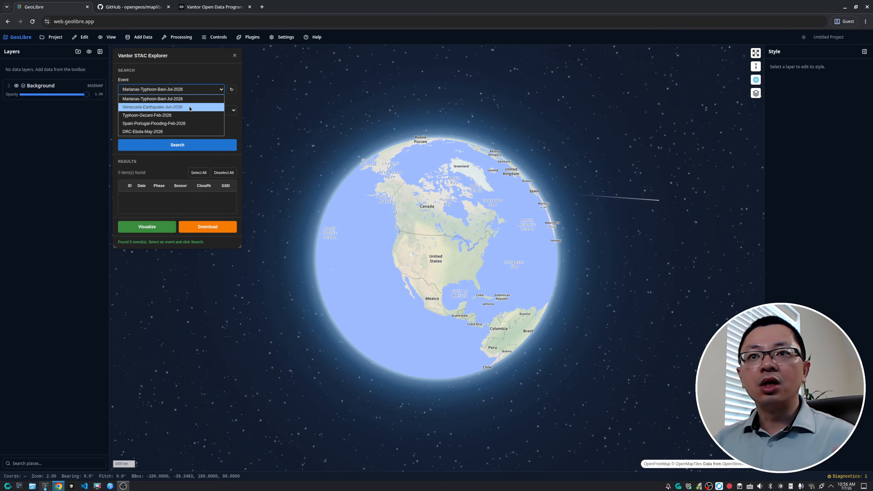
left_click(195, 63)
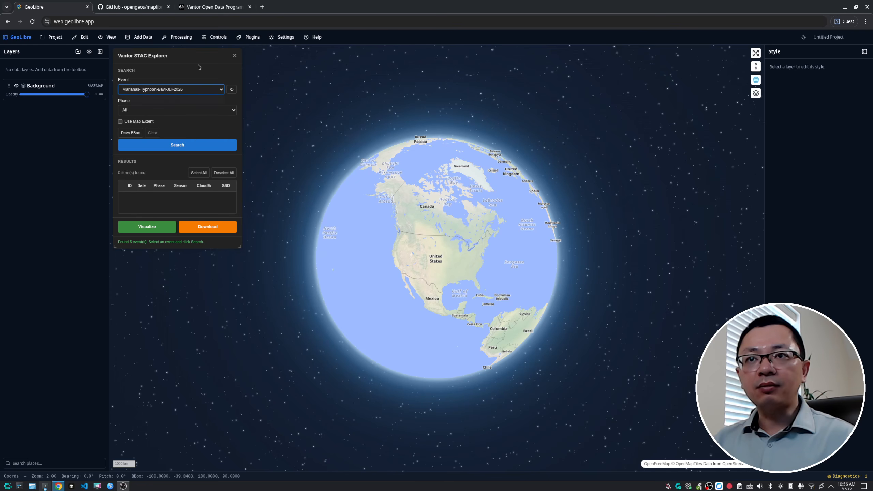
left_click(201, 90)
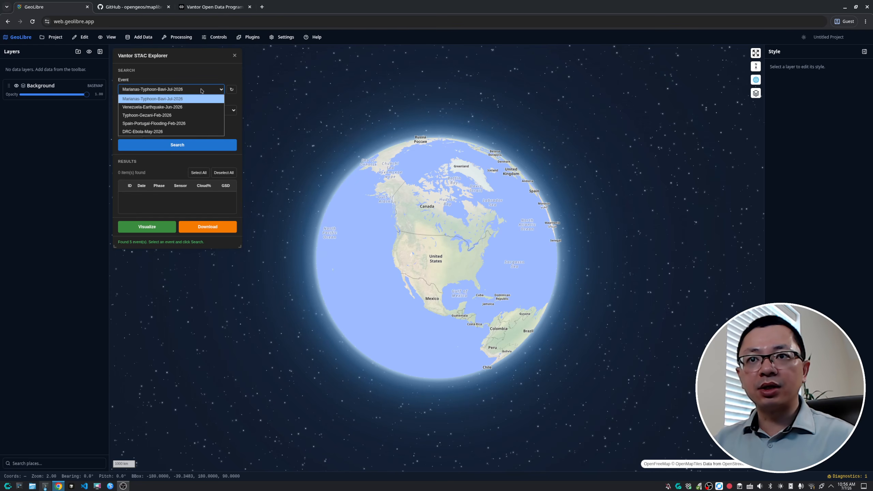
left_click(185, 108)
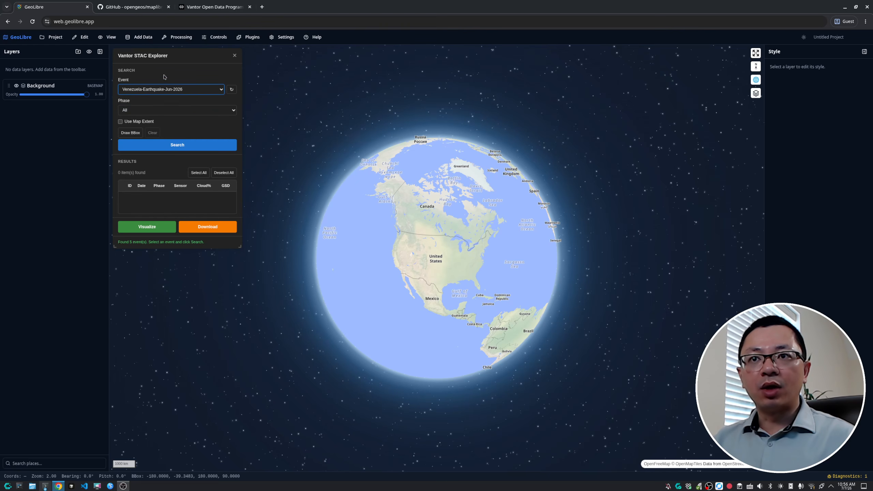
Search the catalog for imagery of the selected event with all phases
left_click(169, 111)
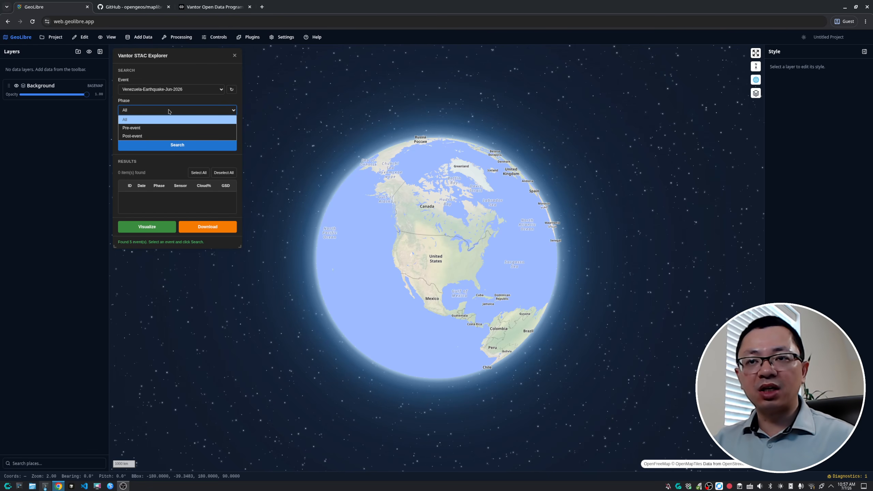
left_click(169, 111)
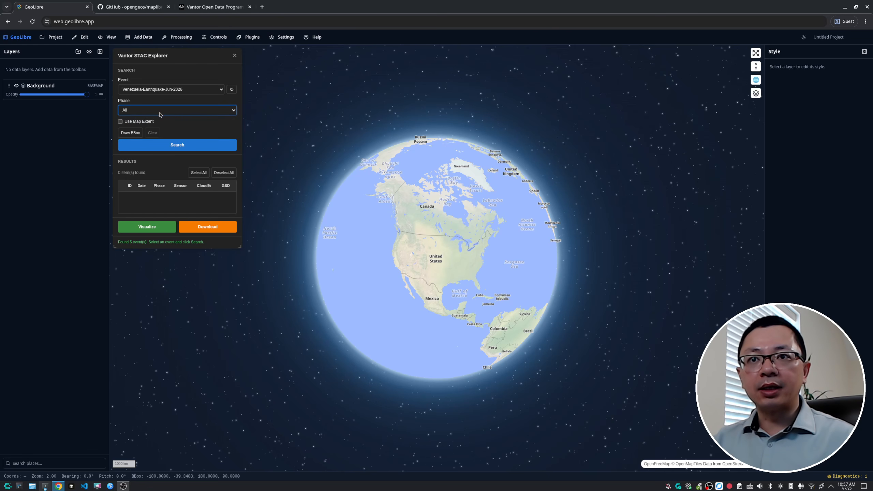
left_click(183, 145)
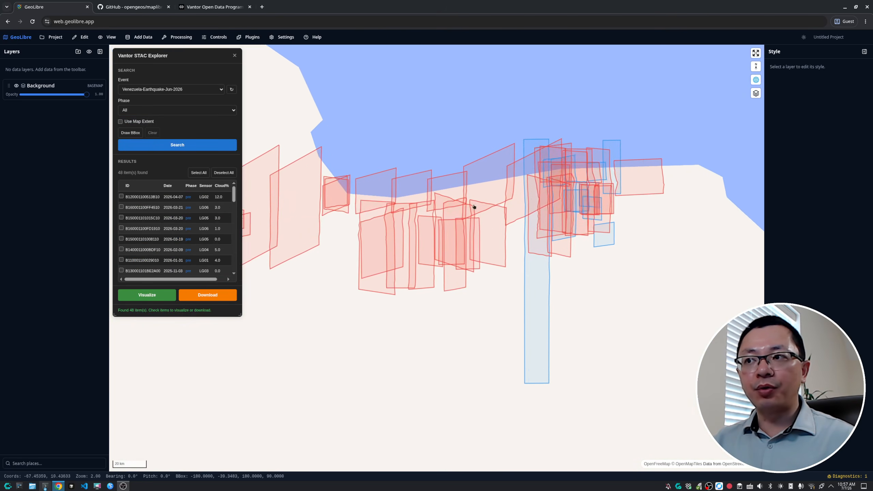
Set the phase filter to Pre-event and run the search again
left_click_drag(571, 292, 507, 295)
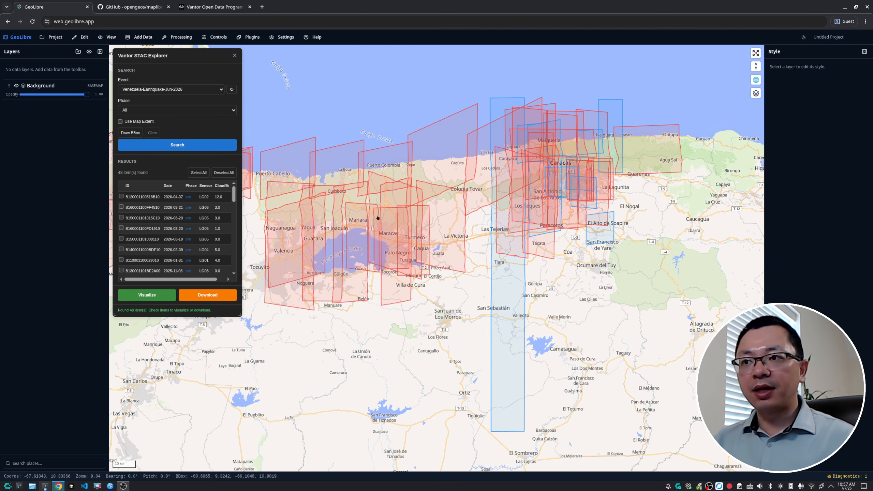
scroll(206, 208, "down", 6)
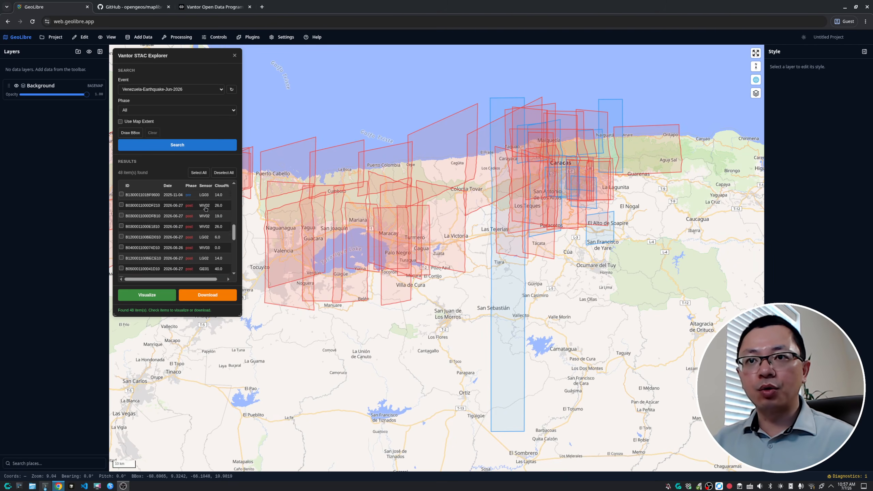
scroll(206, 208, "up", 6)
left_click(190, 111)
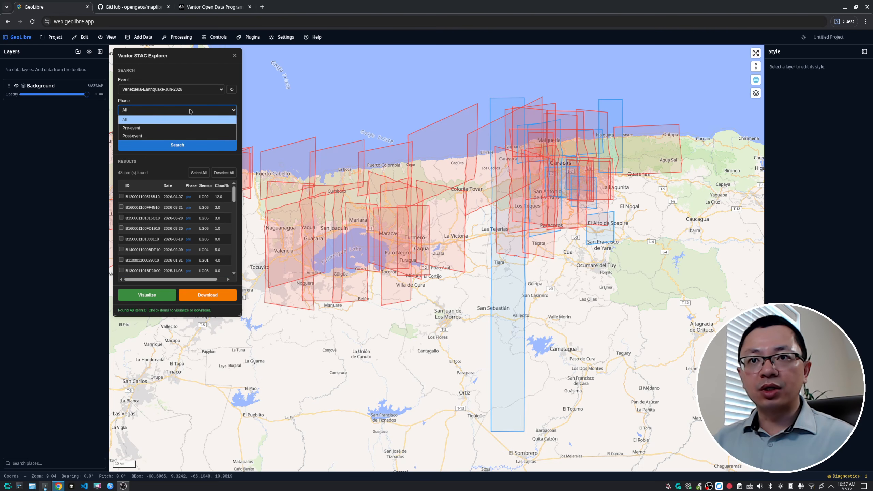
left_click(168, 128)
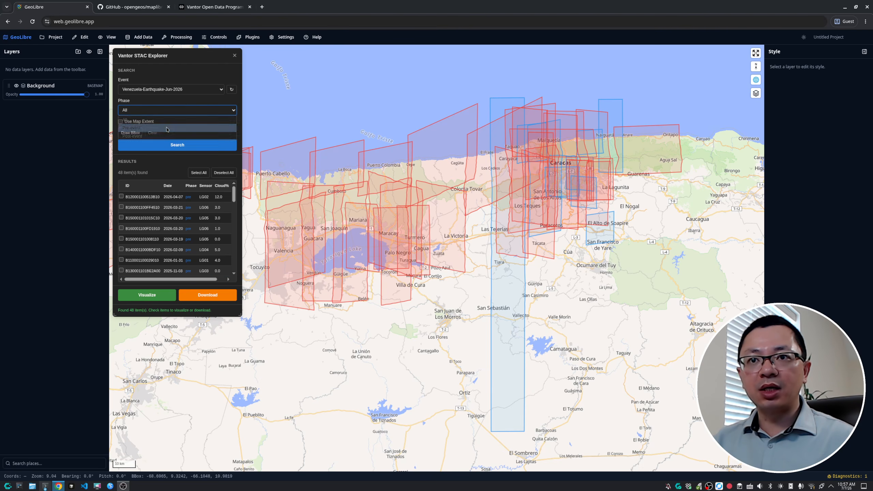
left_click(169, 146)
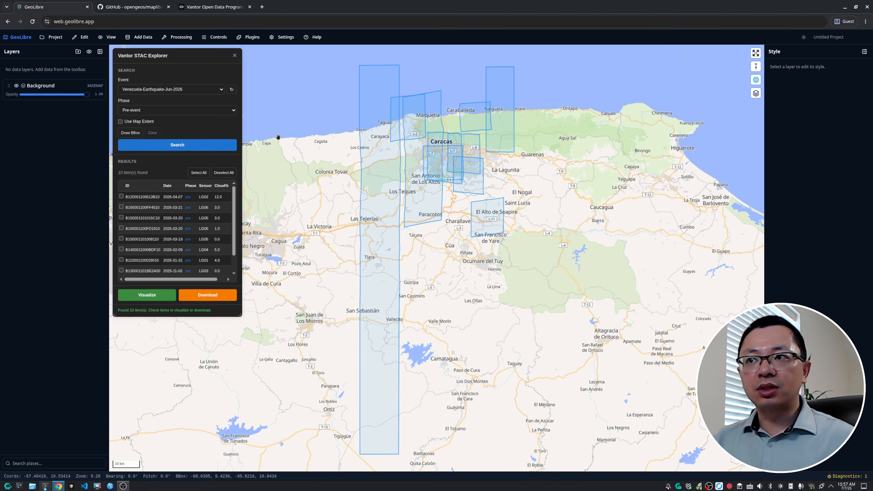
Highlight the second pre-event result, dated 2026-03-21, on the map
scroll(331, 127, "up", 5)
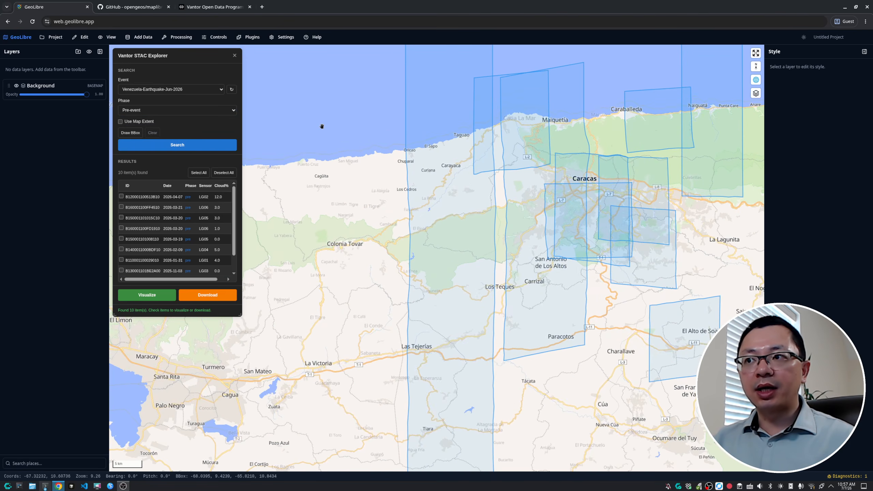
scroll(311, 131, "down", 3)
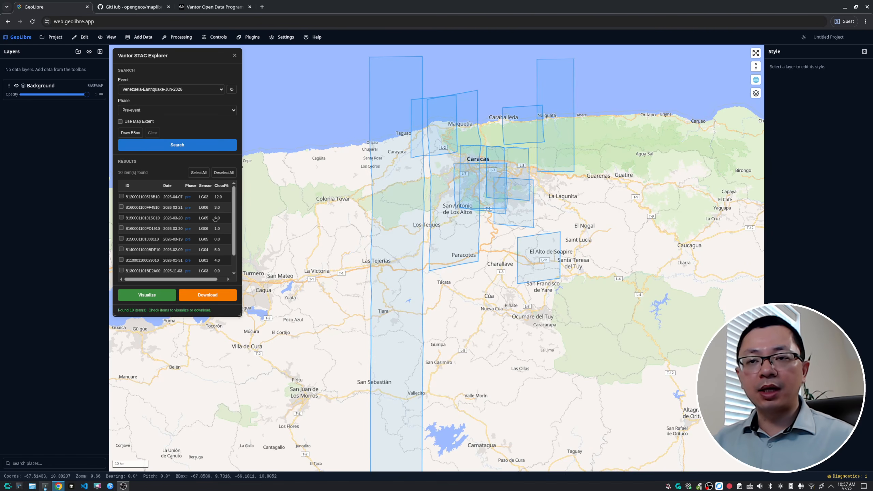
left_click(143, 207)
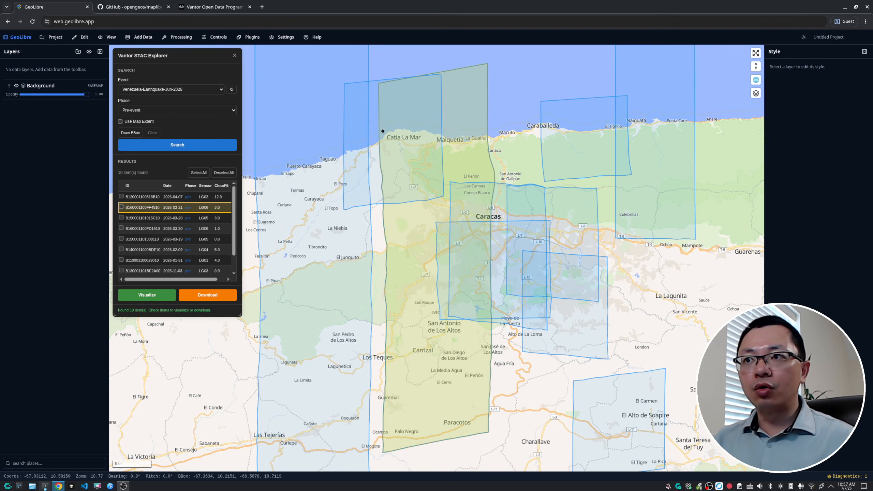
Select the 2026-04-07 pre-event footprint on the map and visualize it as an image layer
left_click(376, 88)
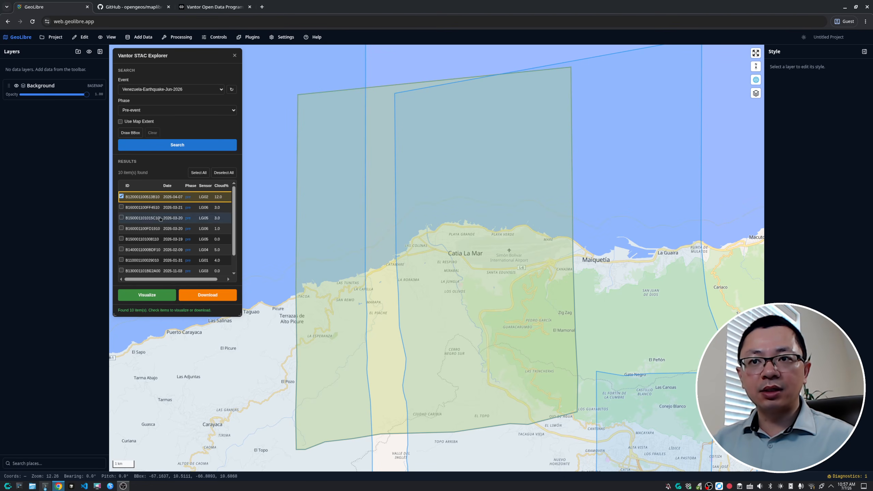
left_click(148, 296)
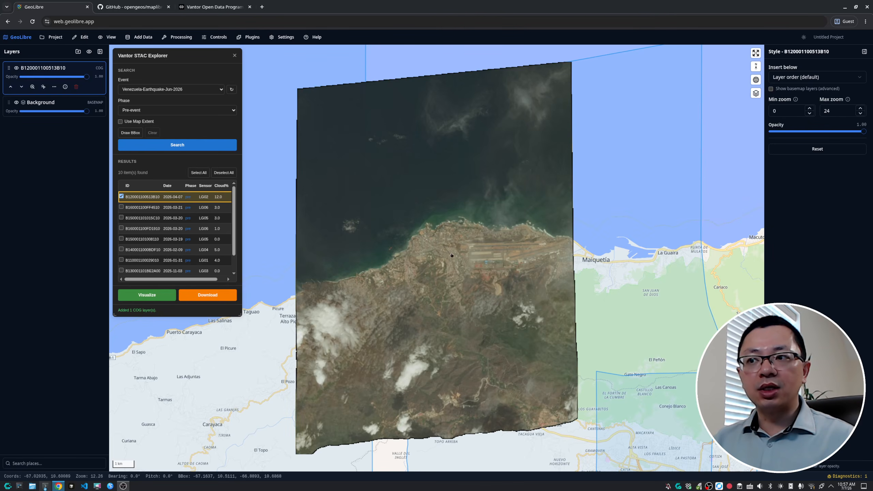
Zoom in and out across the visualized pre-event image to examine the coastline, airport and neighbourhoods
scroll(435, 248, "up", 5)
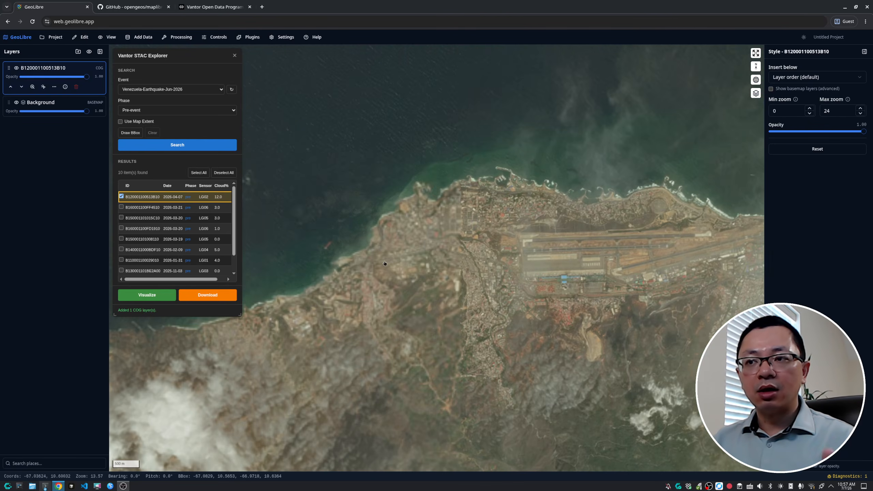
scroll(391, 260, "up", 6)
scroll(392, 259, "down", 6)
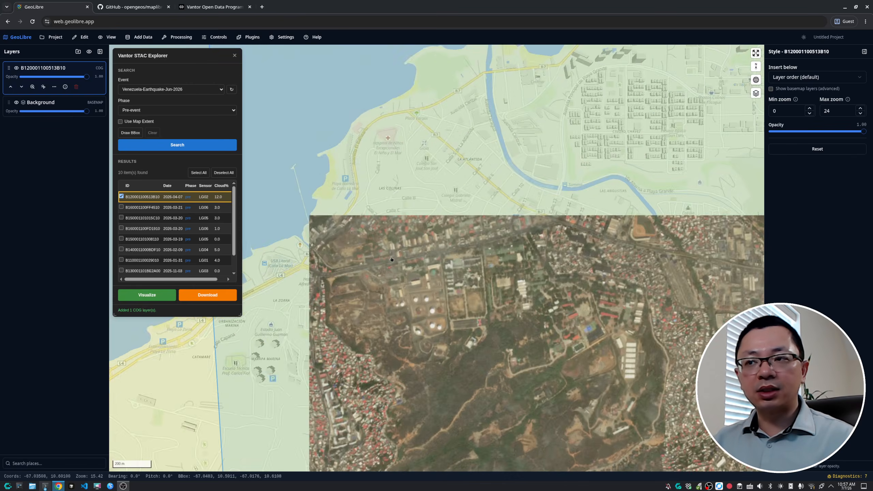
scroll(391, 260, "down", 10)
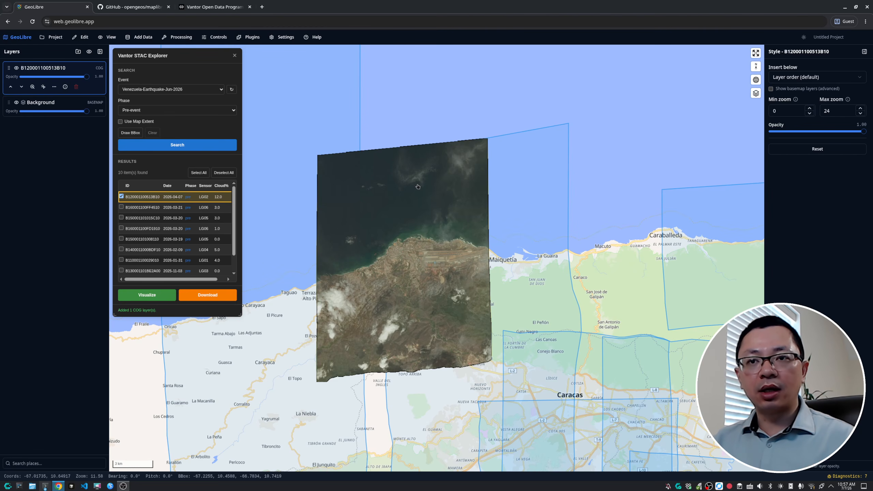
scroll(391, 262, "up", 5)
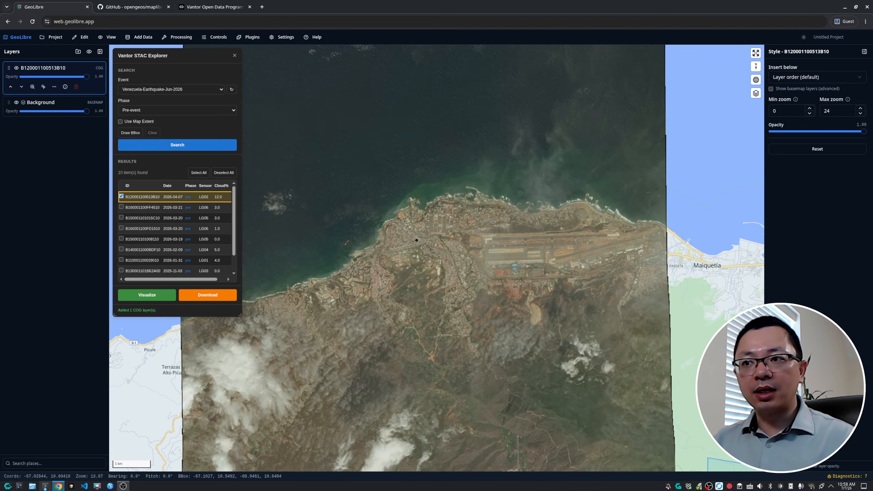
scroll(416, 240, "up", 5)
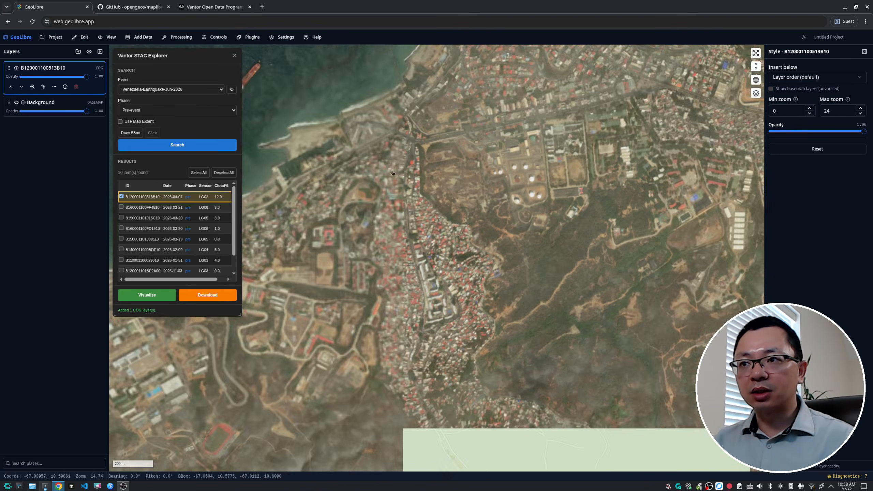
scroll(393, 173, "up", 4)
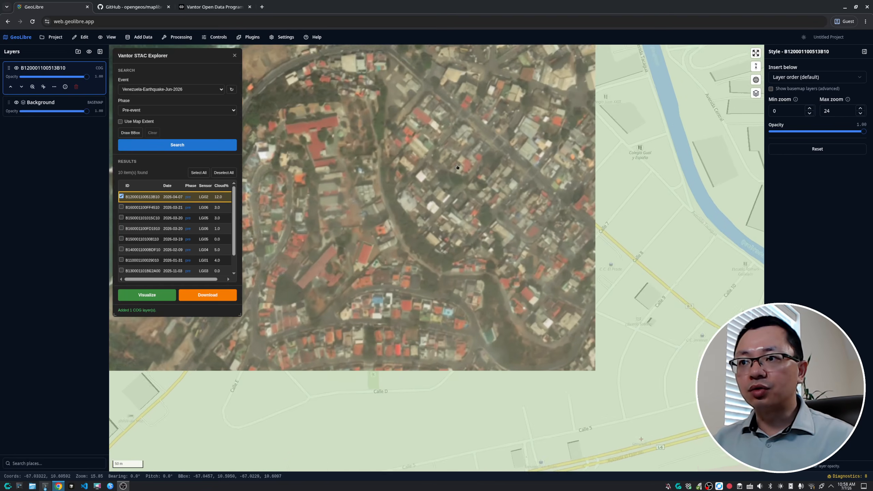
scroll(457, 168, "up", 5)
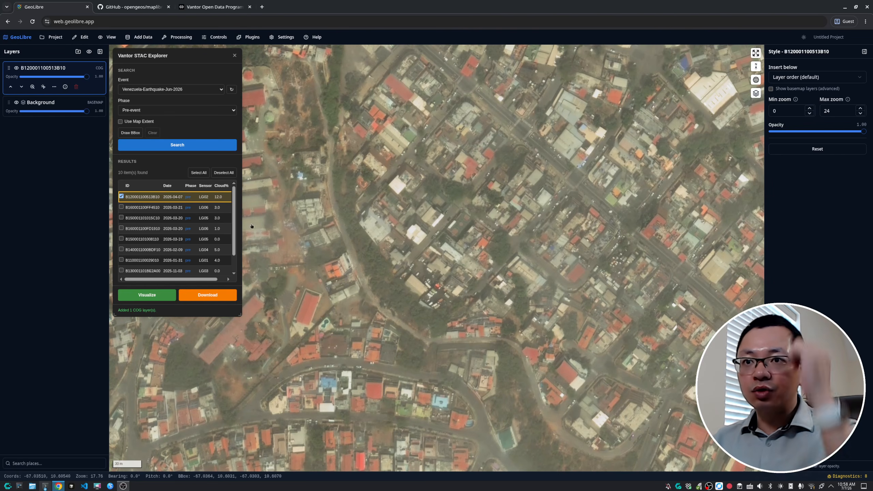
scroll(422, 199, "down", 6)
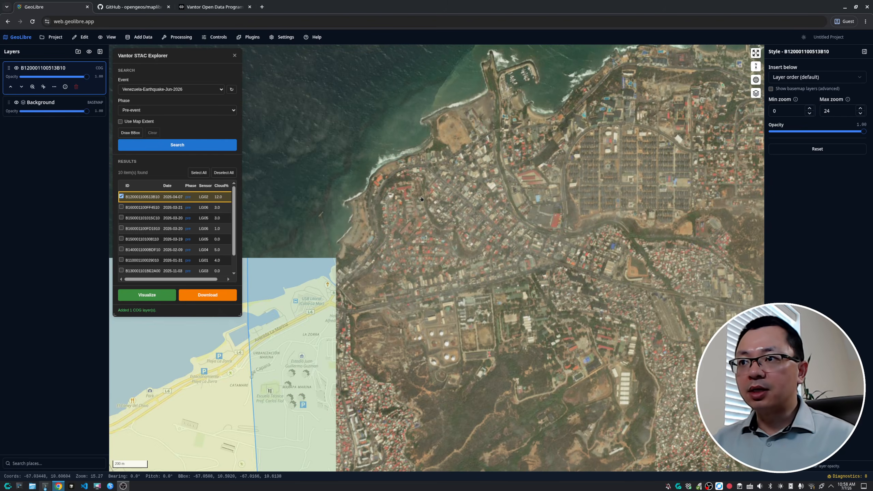
scroll(422, 199, "down", 2)
Set the phase filter to Post-event and run the search again
left_click(165, 111)
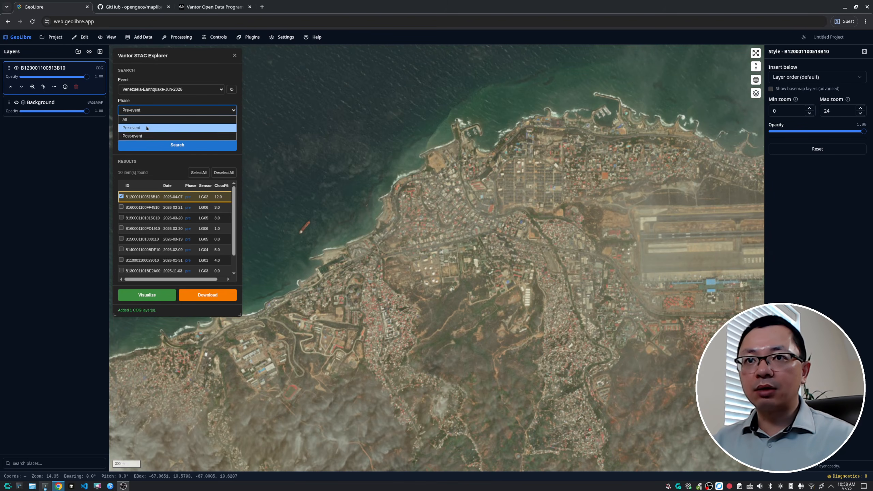
left_click(138, 136)
left_click(170, 146)
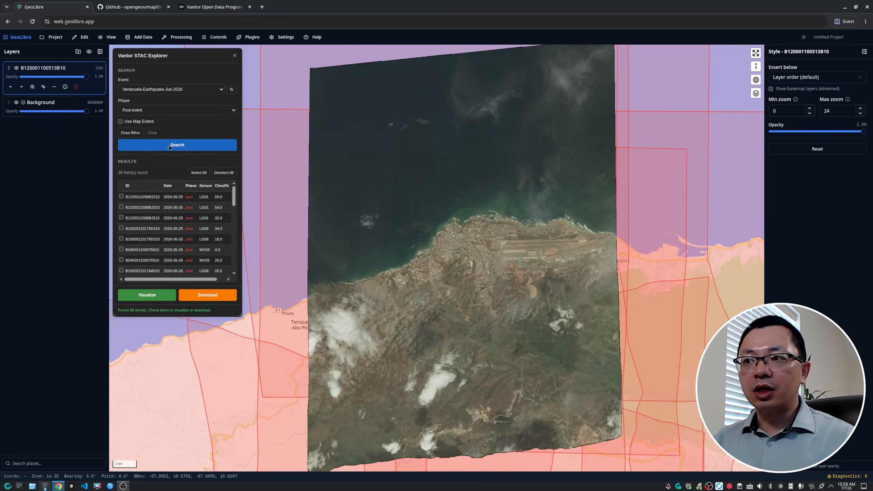
Select the 2026-06-29 post-event footprint on the map and visualize it as an image layer
scroll(599, 231, "up", 4)
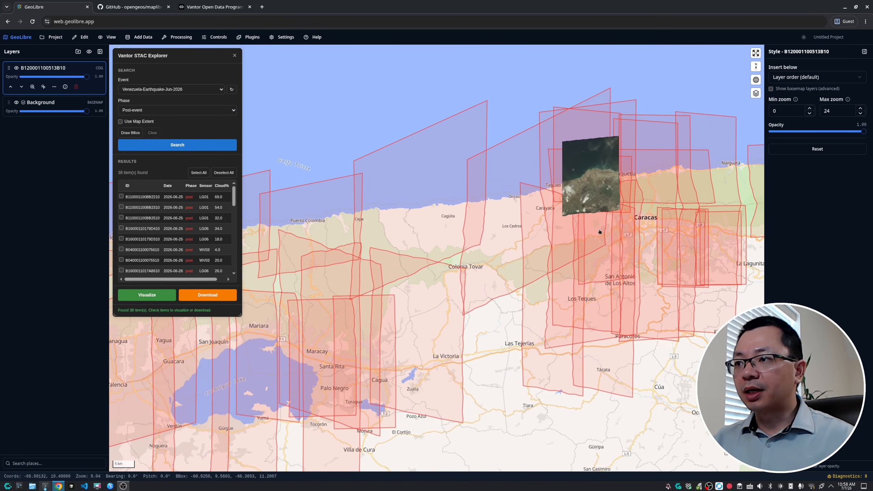
left_click_drag(568, 100, 436, 183)
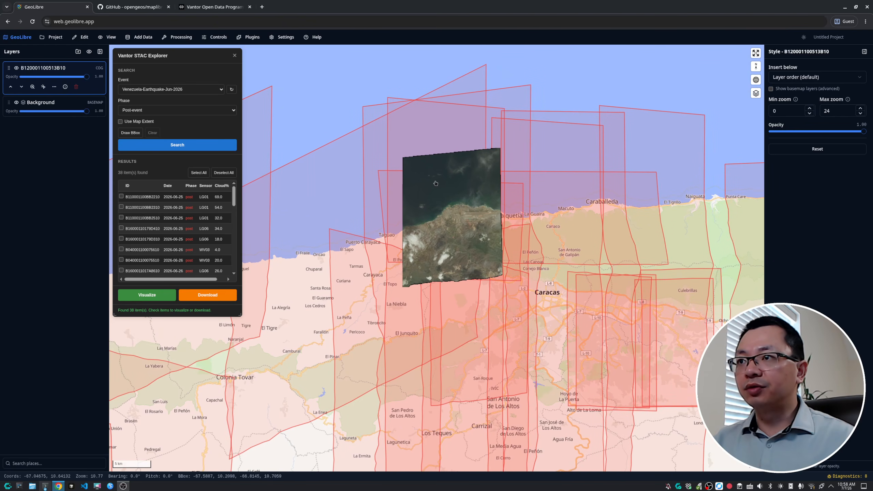
left_click(503, 96)
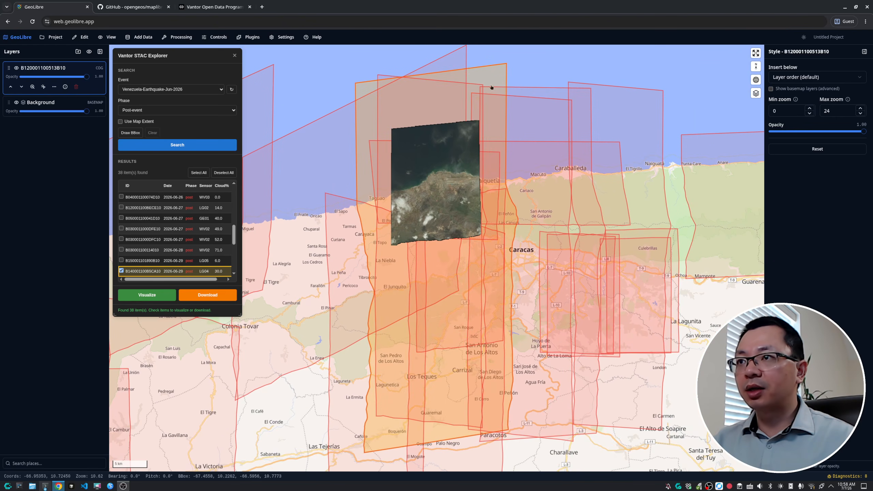
left_click(151, 295)
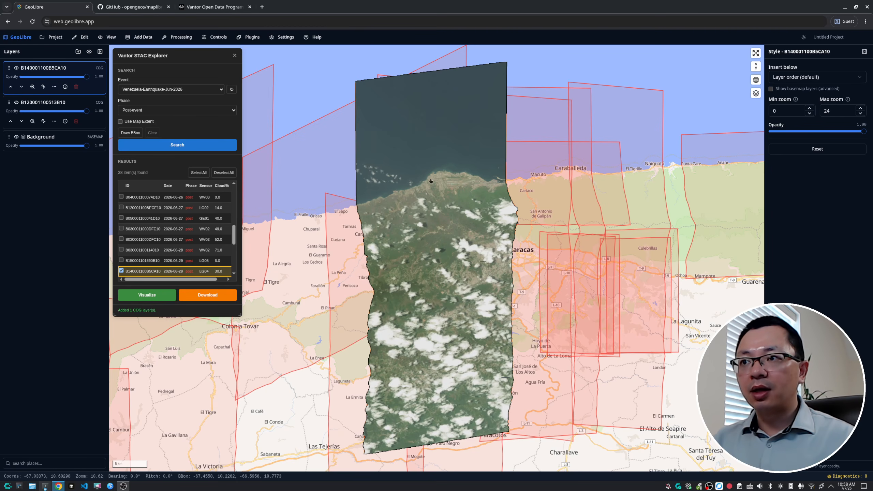
Zoom and pan around the post-event image to examine buildings and streets for earthquake damage
scroll(430, 181, "up", 10)
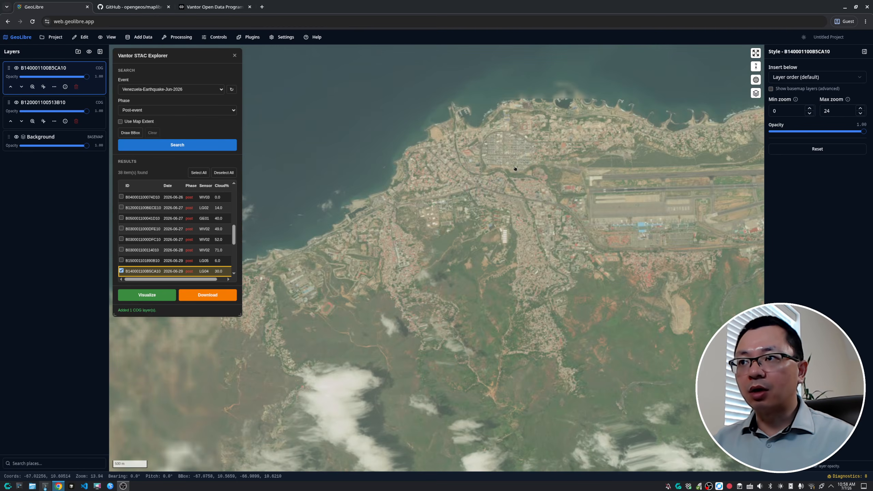
scroll(483, 163, "up", 5)
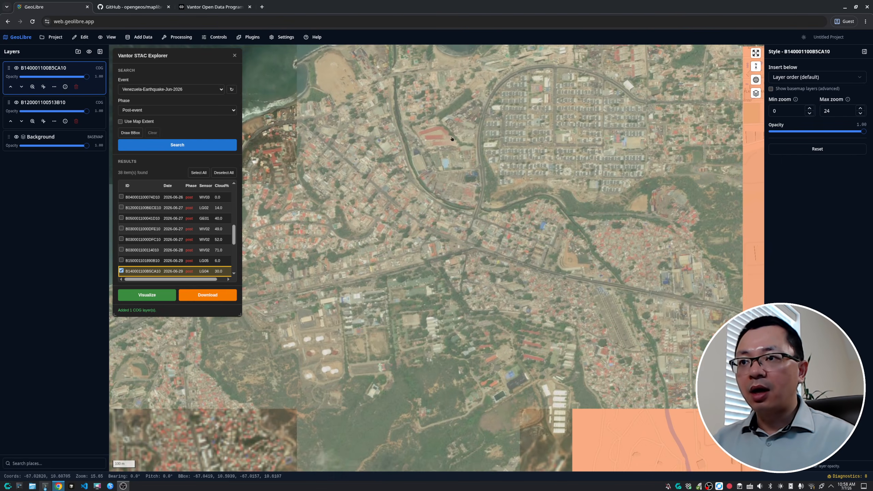
left_click_drag(380, 181, 364, 259)
scroll(365, 259, "up", 3)
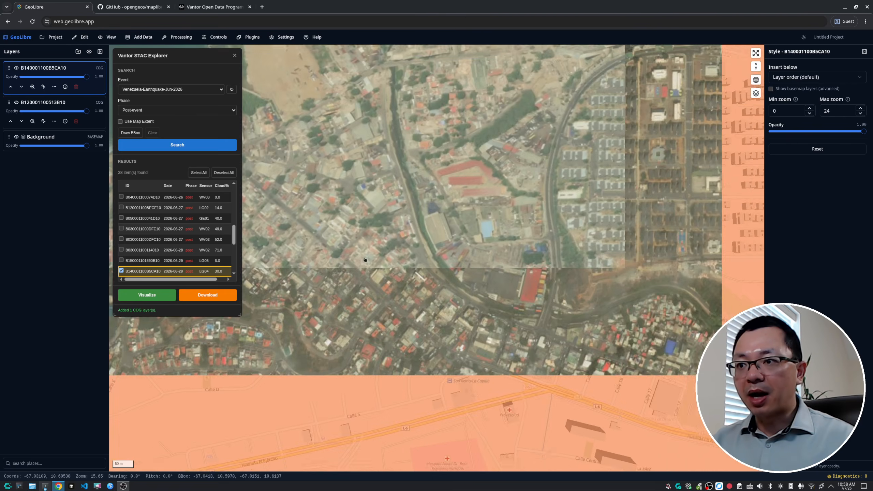
scroll(365, 259, "up", 3)
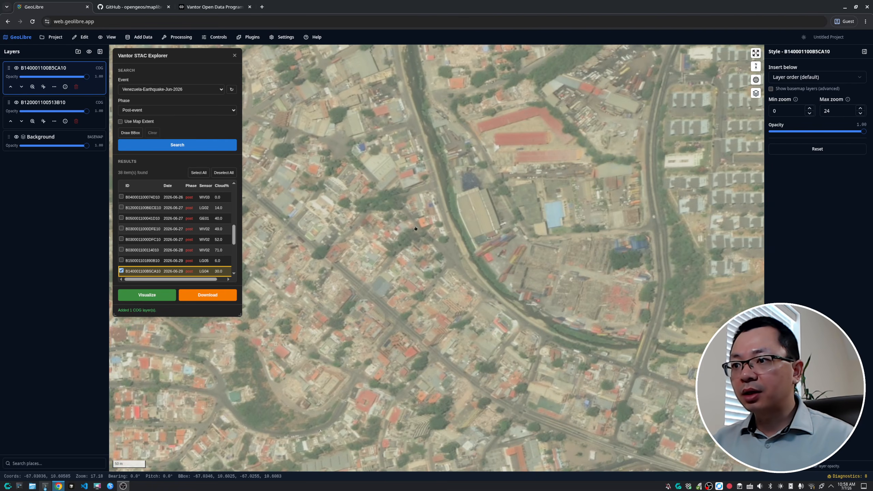
left_click_drag(390, 258, 420, 322)
left_click_drag(368, 156, 525, 294)
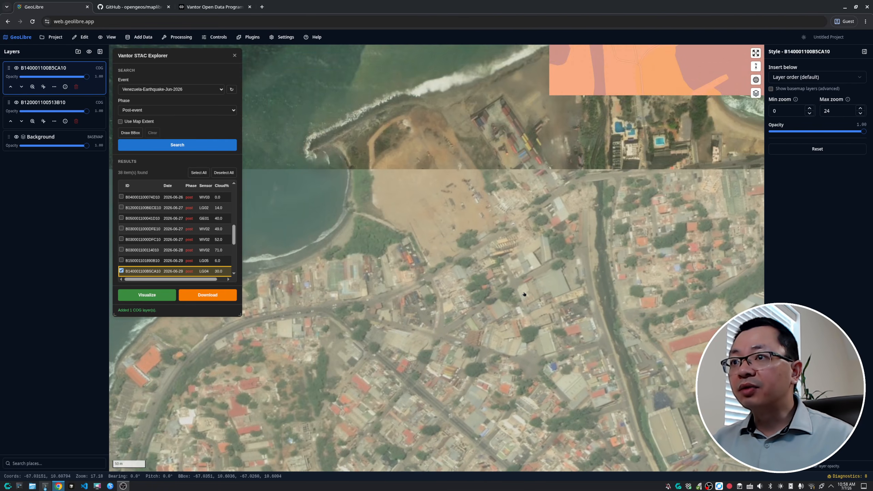
left_click_drag(381, 319, 425, 140)
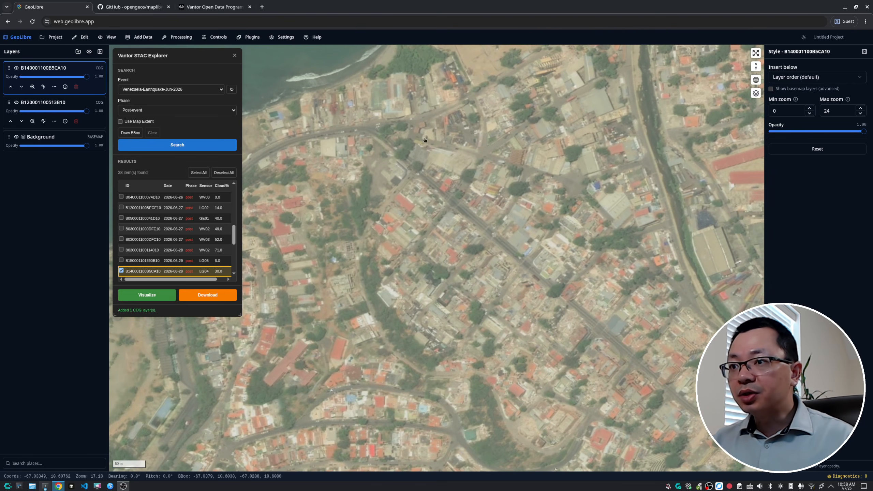
left_click_drag(381, 300, 387, 231)
scroll(387, 231, "up", 2)
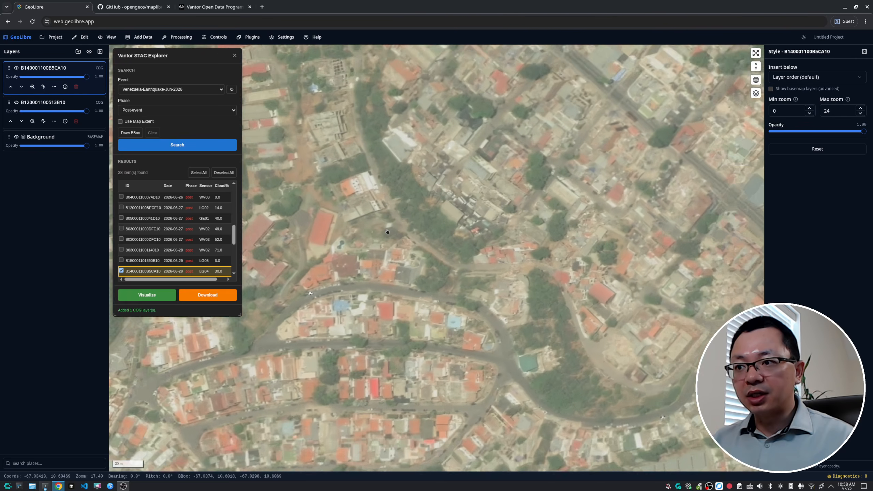
scroll(387, 232, "down", 2)
left_click_drag(391, 313, 389, 262)
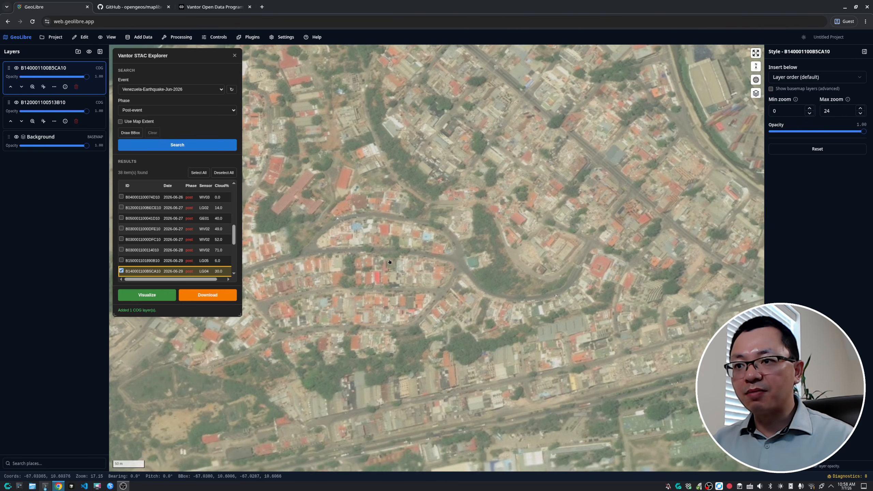
scroll(389, 261, "up", 2)
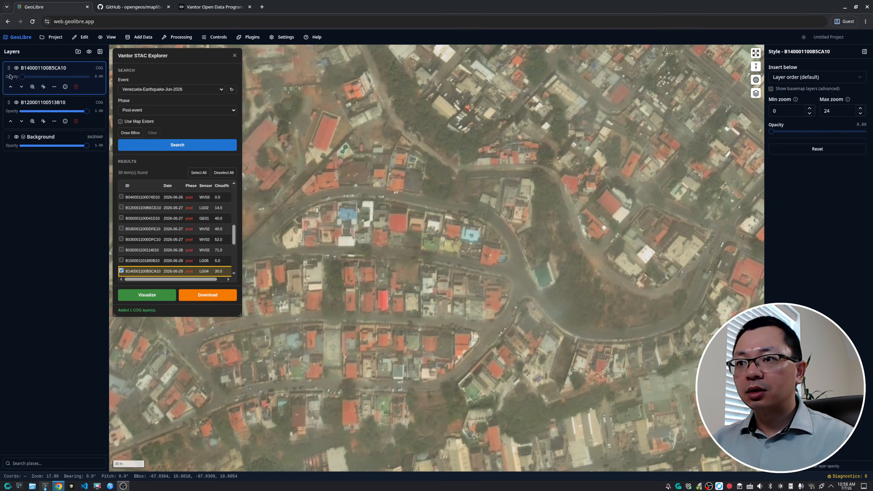
Slide the post-event layer's opacity to compare it with the pre-event image underneath
left_click_drag(23, 76, 39, 77)
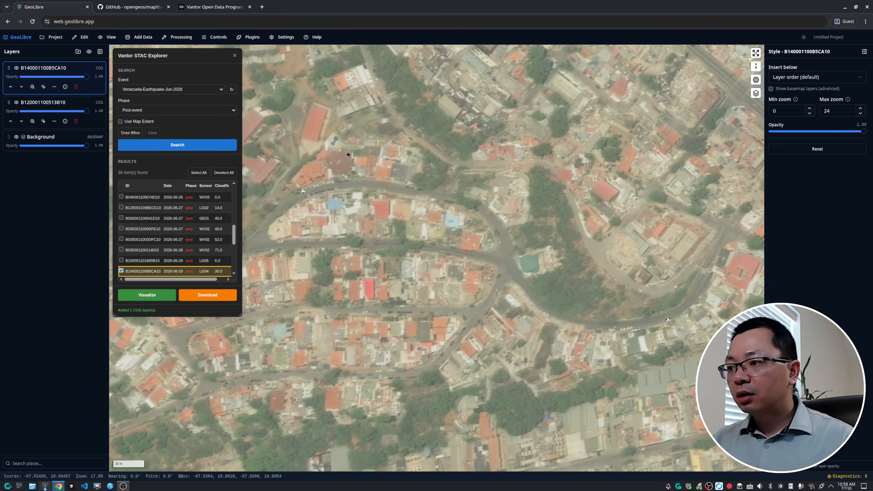
left_click_drag(444, 165, 292, 355)
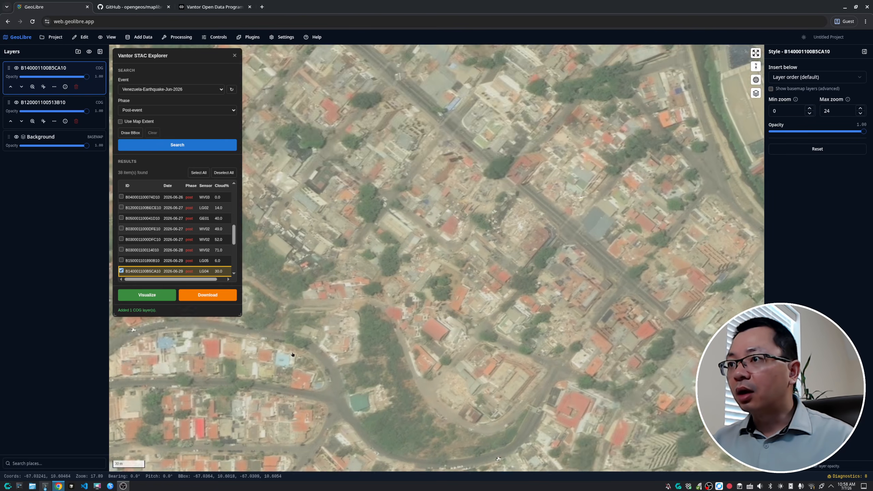
left_click_drag(523, 178, 333, 261)
left_click_drag(588, 231, 573, 234)
left_click(574, 234)
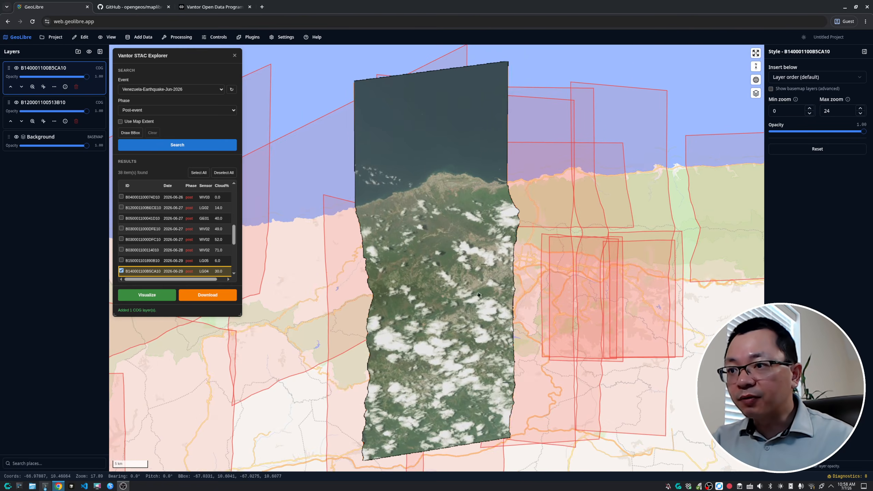
Zoom into another area of the post-event image and compare it against the pre-event layer using opacity
scroll(421, 157, "up", 5)
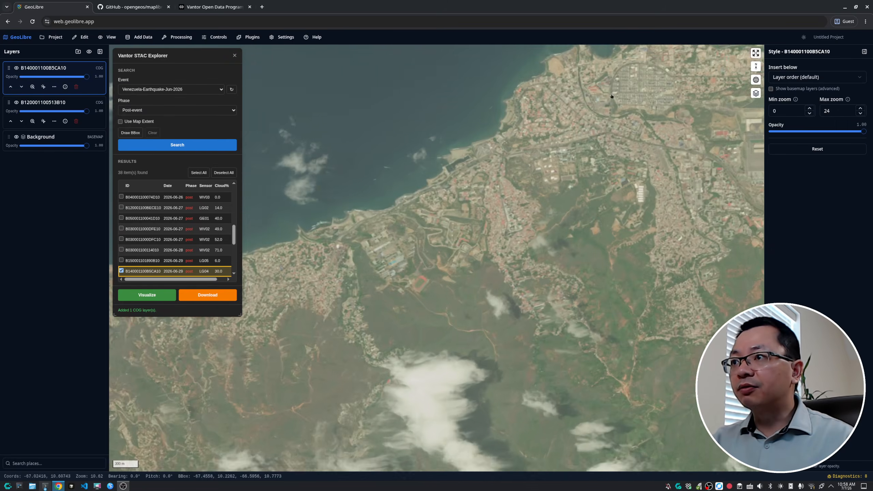
scroll(538, 187, "up", 6)
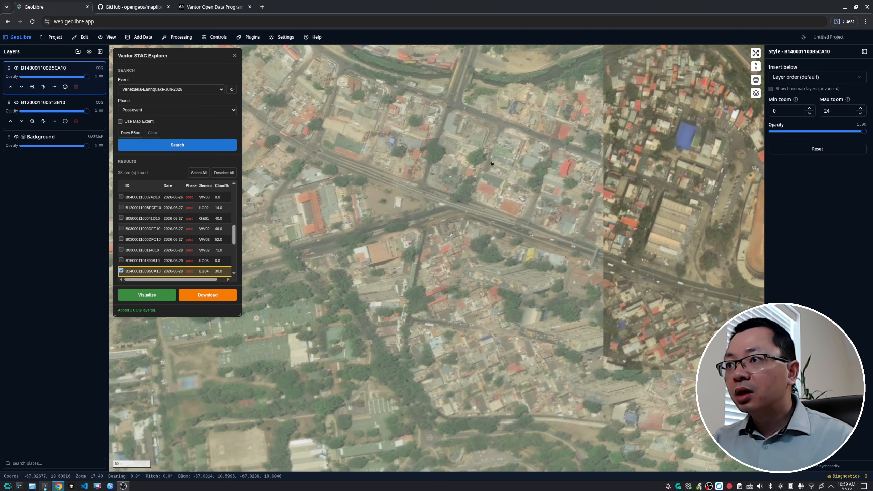
left_click_drag(386, 143, 511, 343)
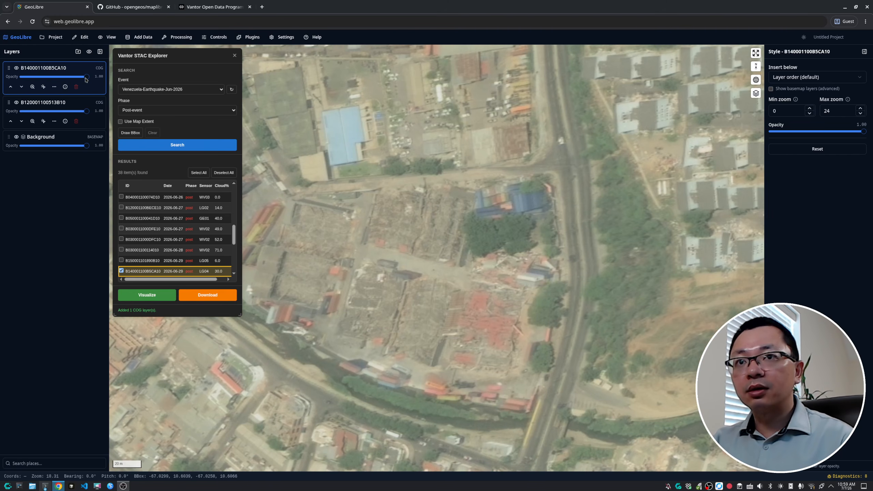
left_click_drag(59, 80, 154, 83)
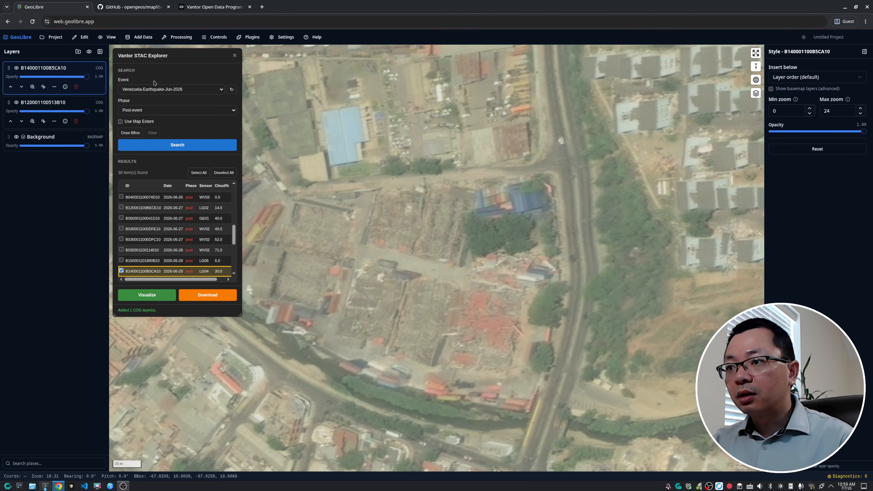
left_click_drag(379, 294, 446, 287)
scroll(395, 264, "up", 3)
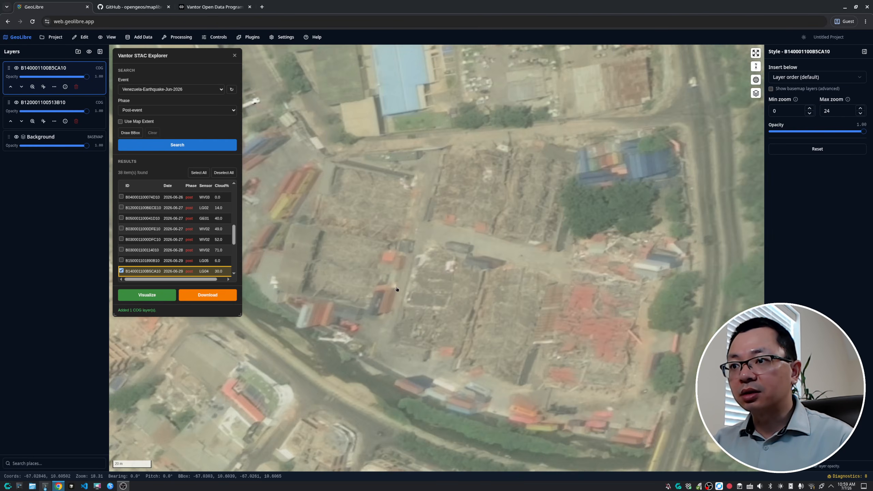
scroll(434, 312, "down", 5)
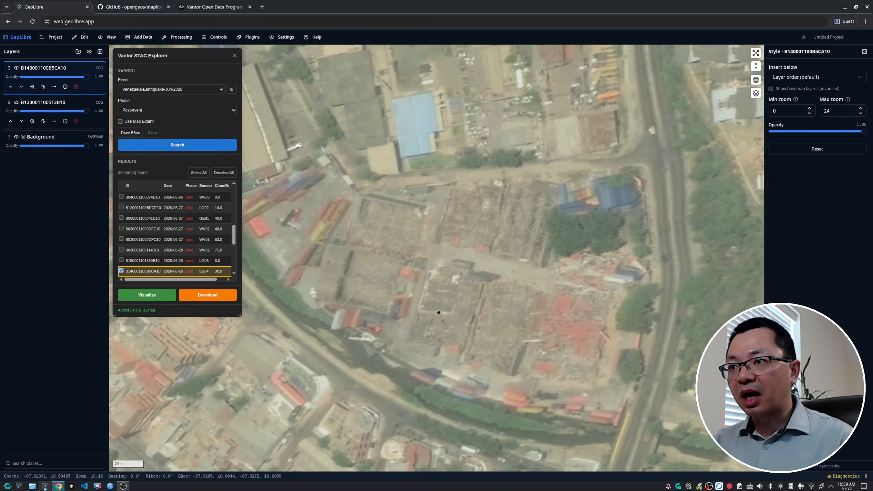
scroll(438, 311, "up", 3)
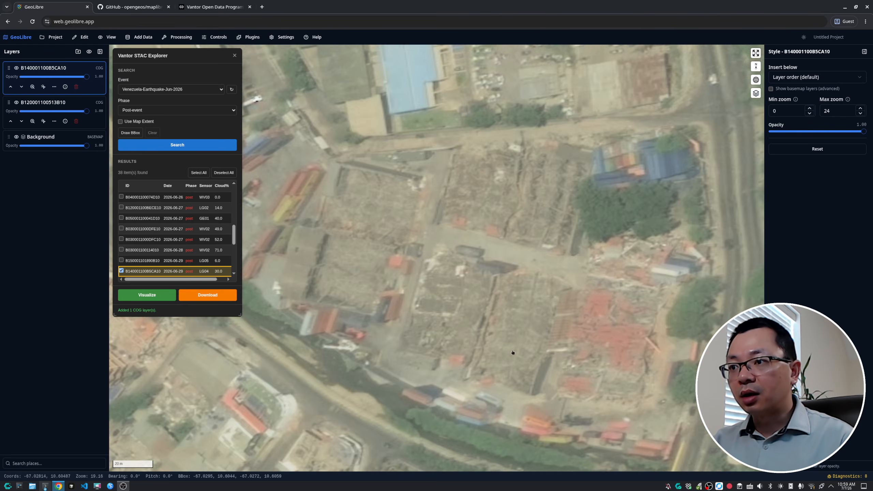
Pan and zoom across the post-event image to inspect another neighbourhood for earthquake damage
left_click_drag(511, 353, 488, 282)
scroll(467, 272, "down", 5)
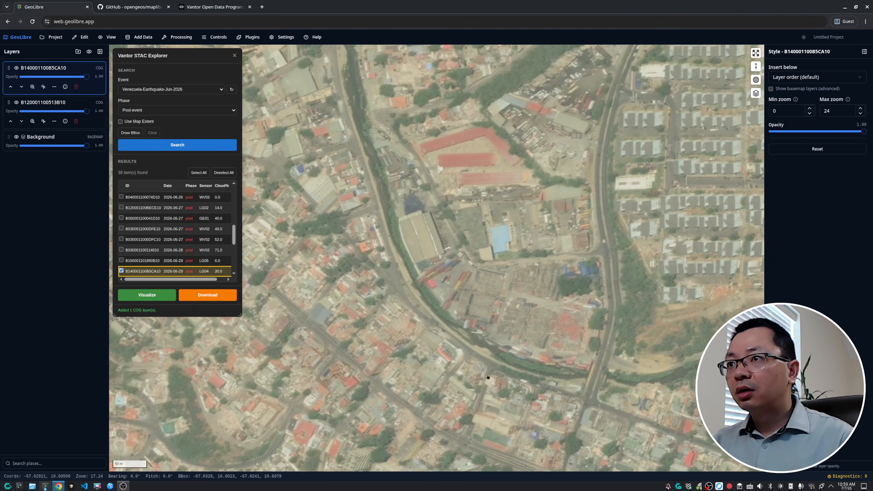
left_click_drag(487, 377, 543, 461)
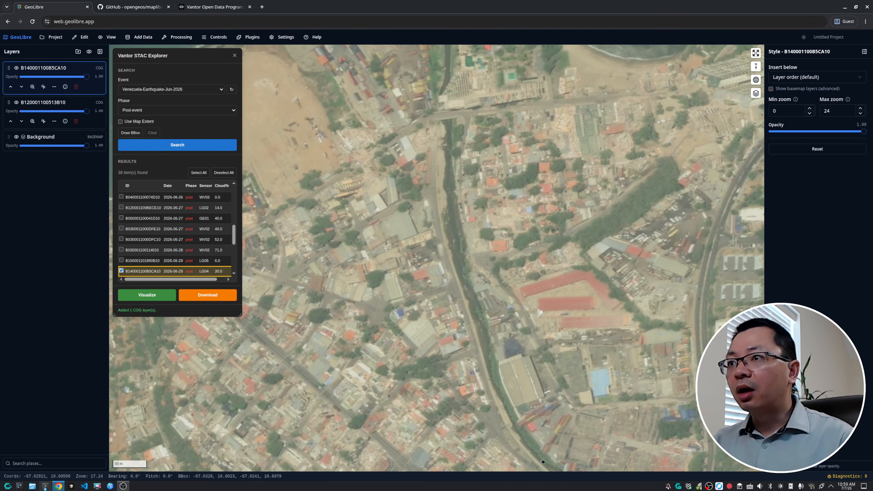
left_click_drag(366, 256, 514, 367)
scroll(493, 292, "up", 5)
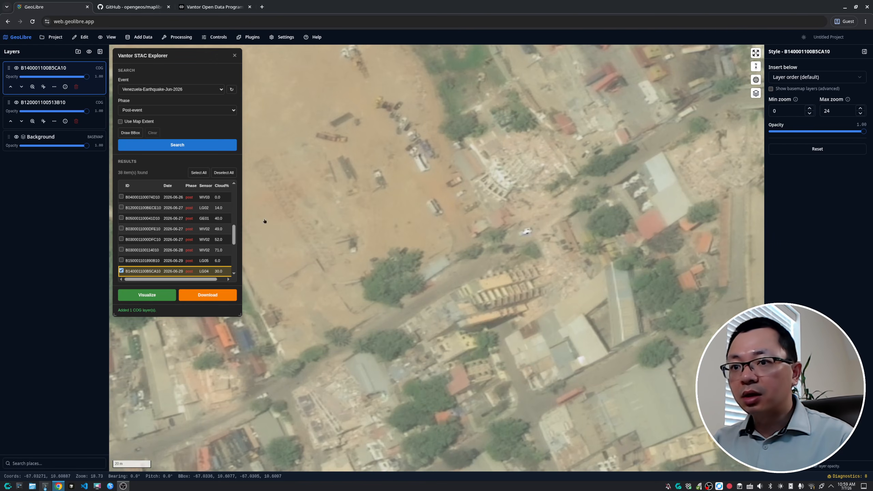
Fade the post-event layer's opacity to zero and back to full, comparing it with the pre-event image while zooming
left_click_drag(80, 78, 3, 73)
scroll(612, 167, "down", 5)
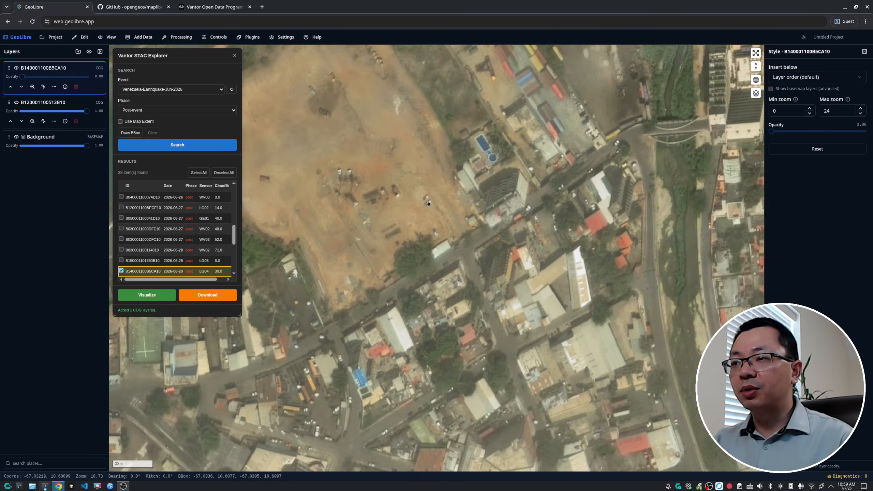
scroll(535, 199, "up", 3)
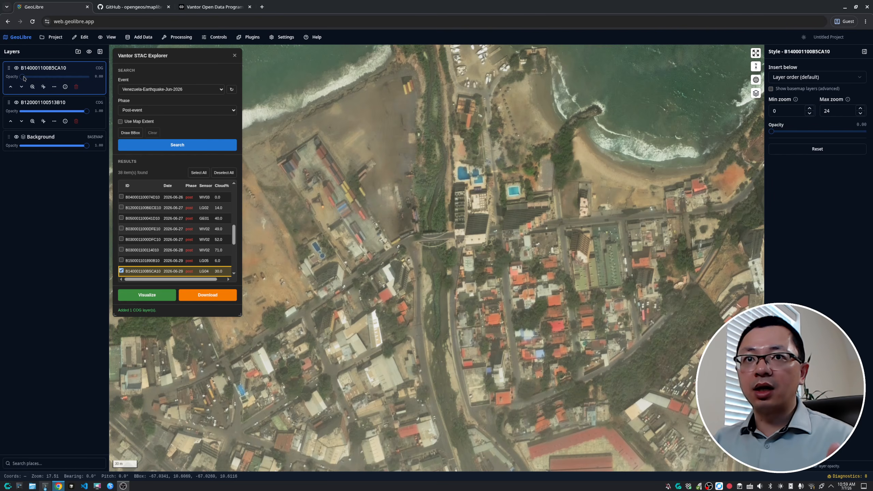
left_click_drag(21, 77, 90, 84)
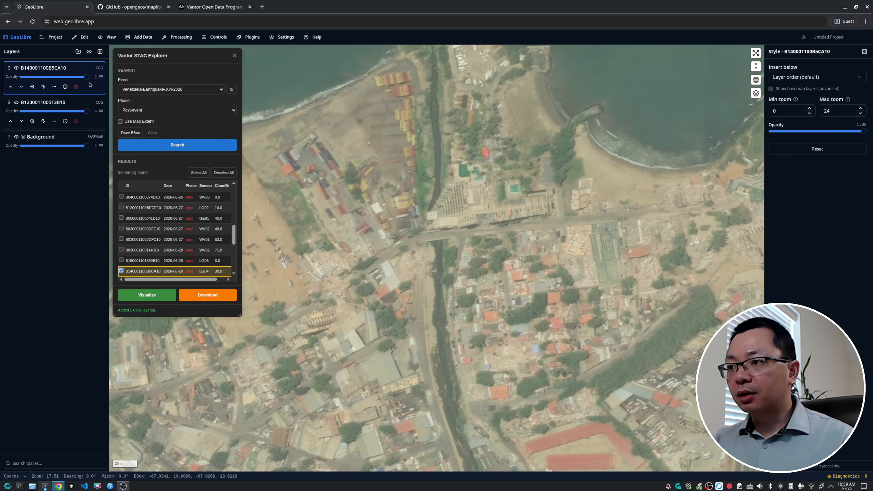
scroll(445, 230, "up", 5)
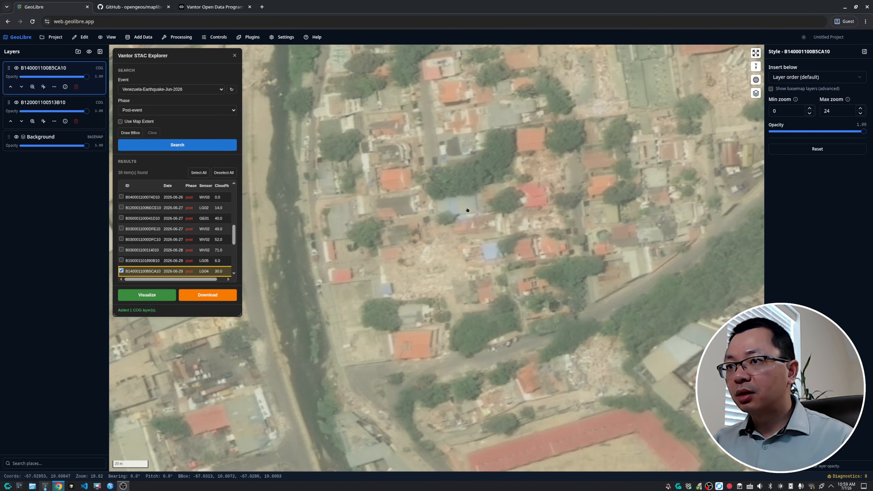
scroll(382, 237, "down", 10)
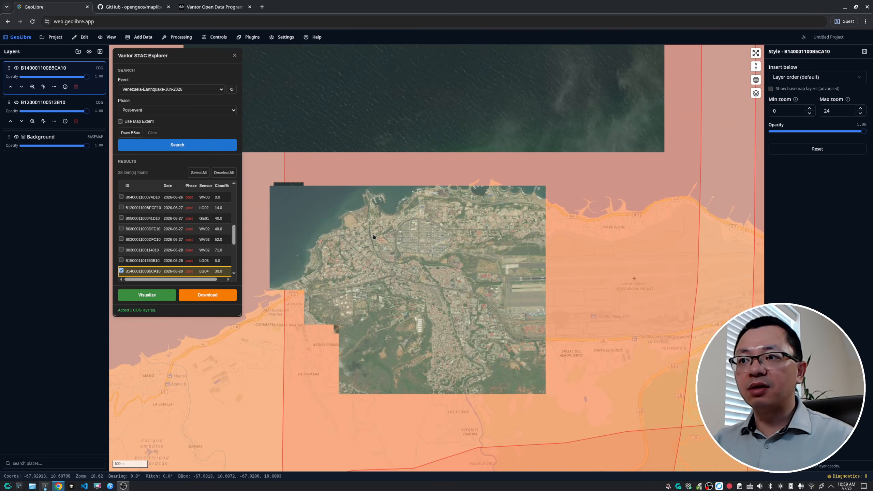
scroll(374, 237, "up", 5)
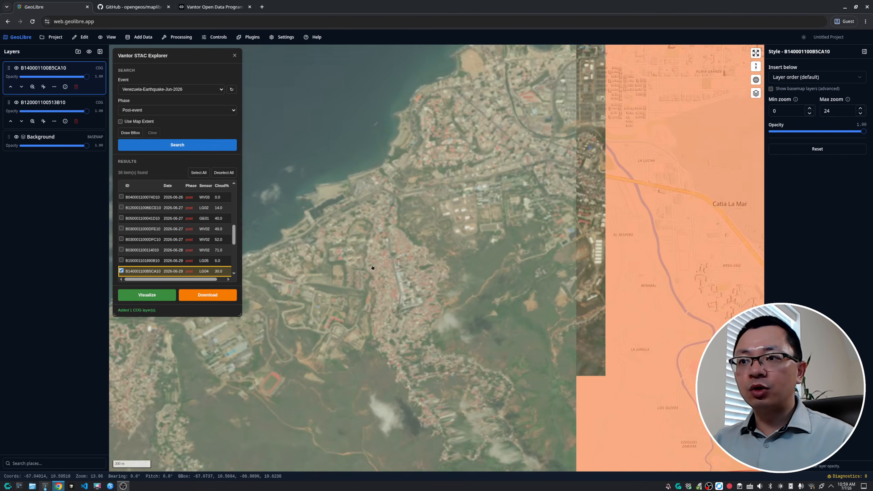
scroll(373, 267, "up", 8)
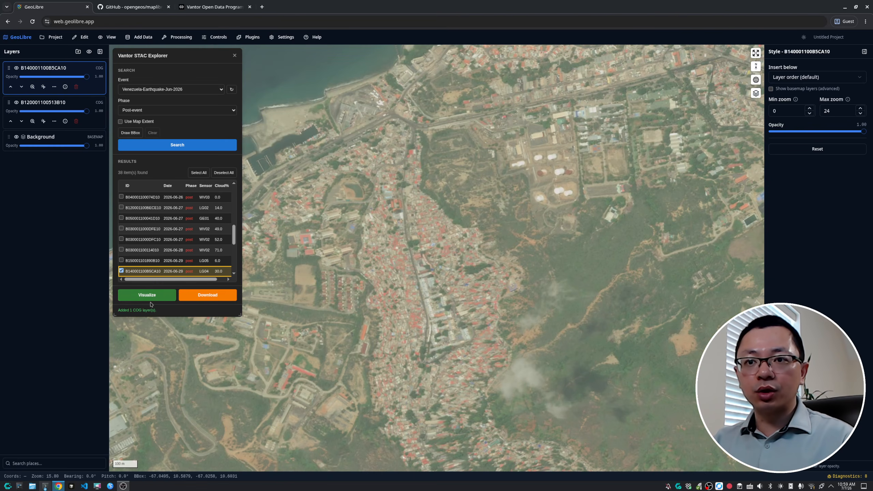
Download the selected post-event image into the Downloads folder, then cancel the download
left_click(212, 296)
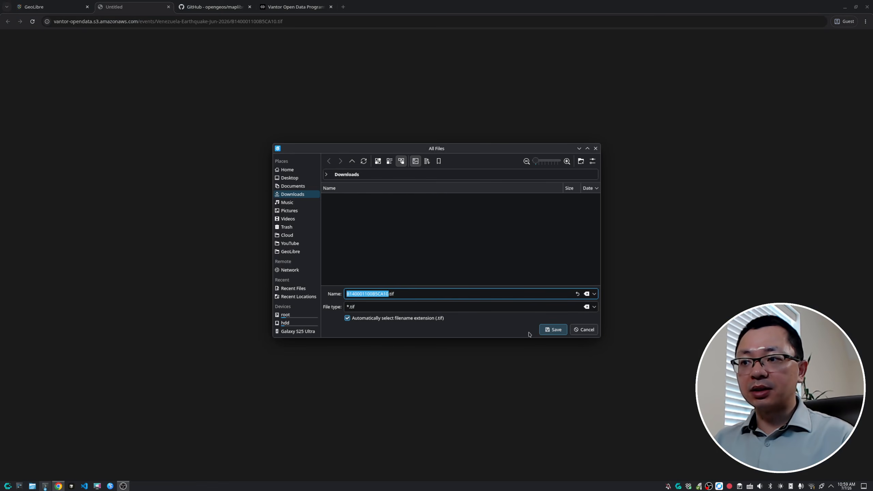
left_click(554, 331)
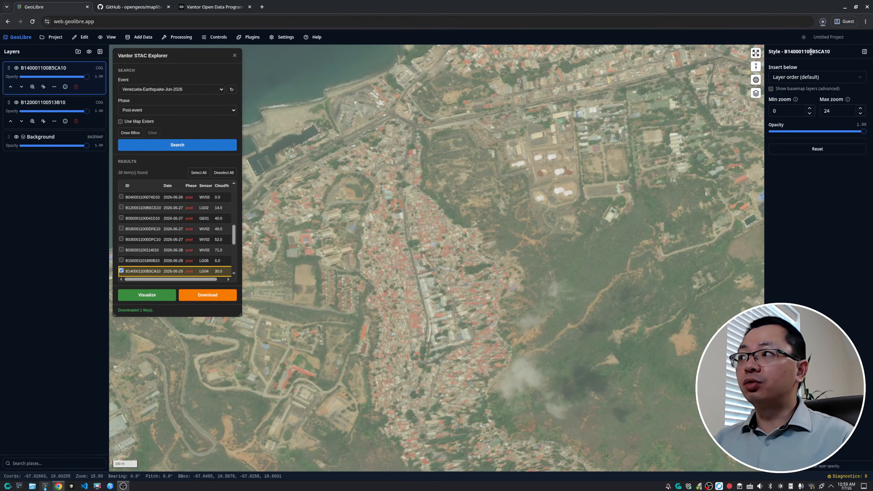
left_click(822, 21)
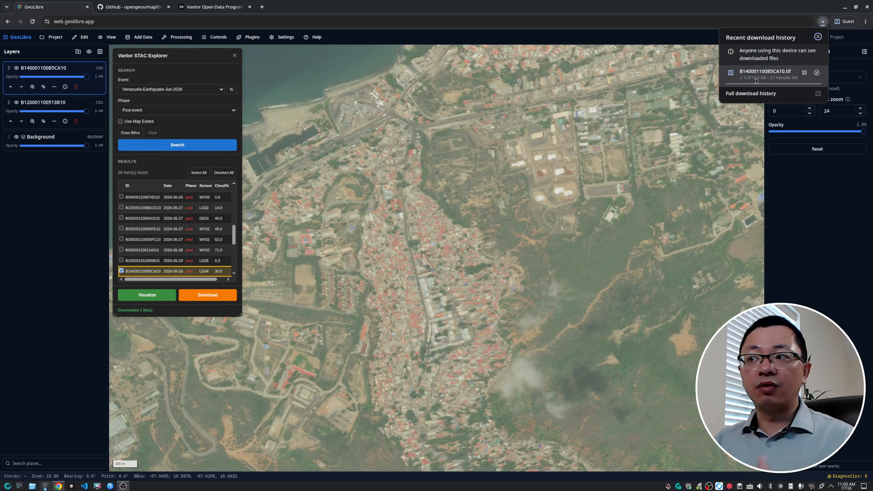
left_click(818, 73)
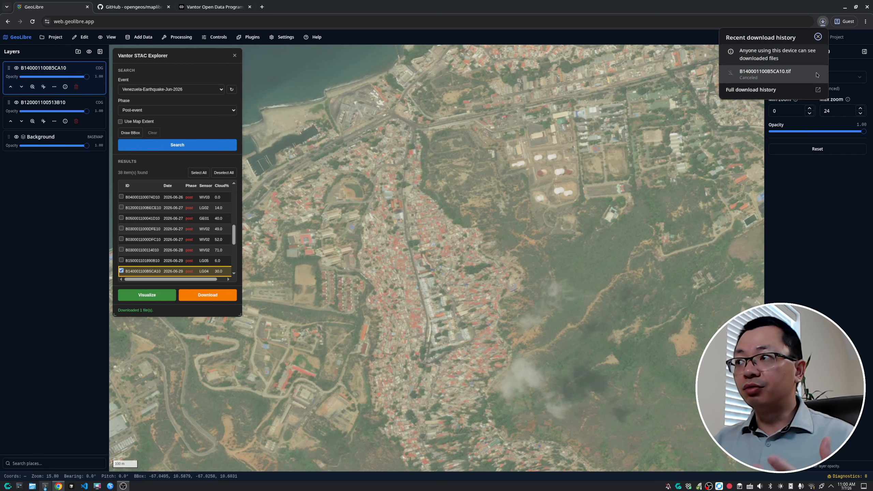
left_click(818, 37)
Zoom out and visualize all 38 post-event search results as image layers
scroll(450, 310, "down", 10)
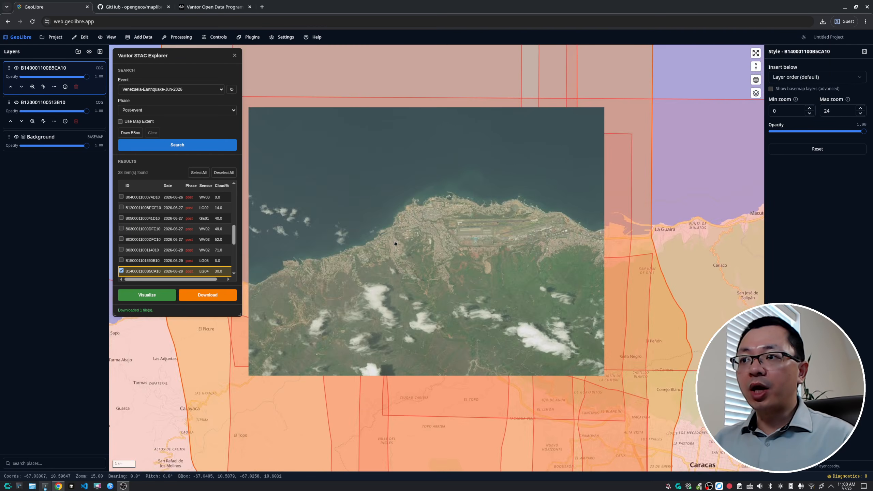
scroll(450, 310, "down", 15)
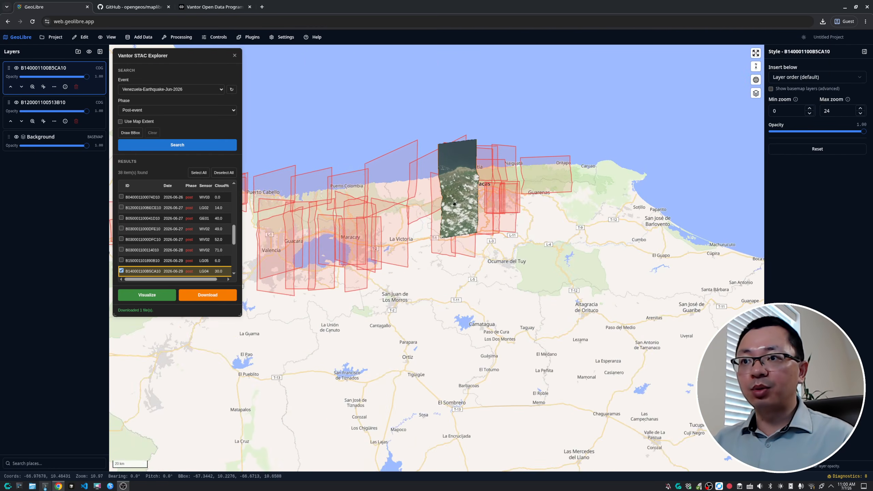
left_click_drag(332, 218, 390, 231)
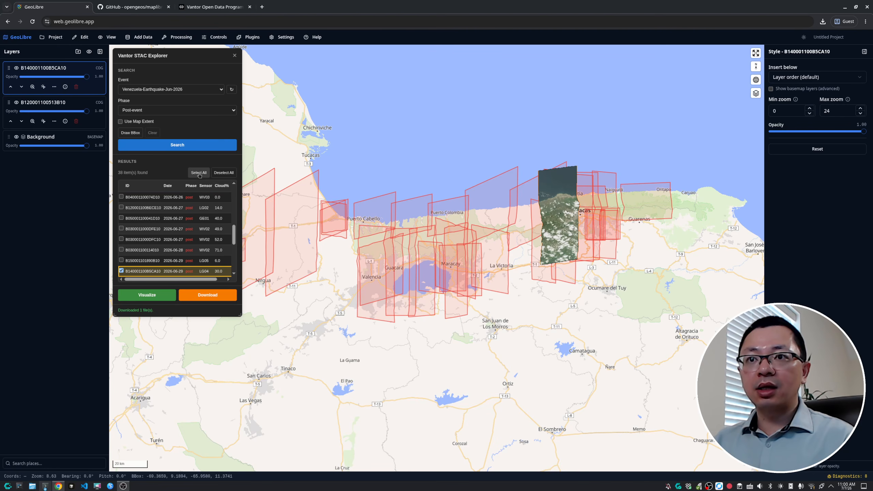
left_click(148, 295)
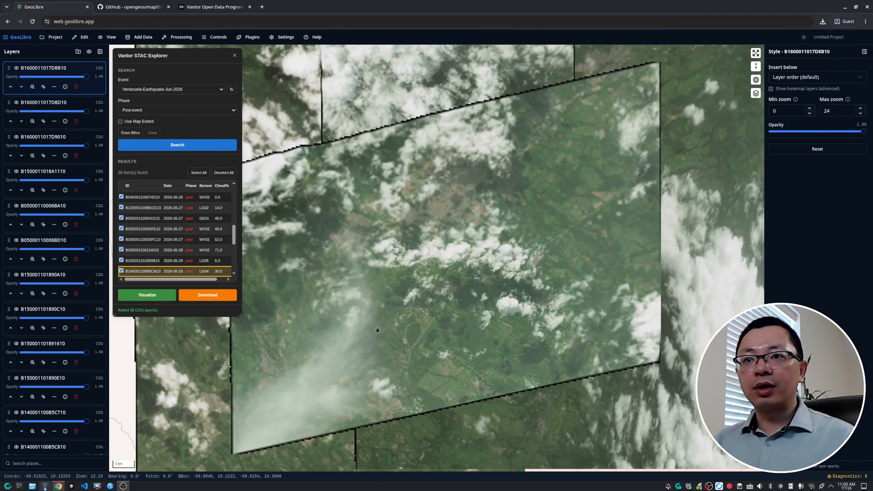
Zoom and pan across the coast to view the visualized post-event image mosaic
scroll(298, 304, "down", 12)
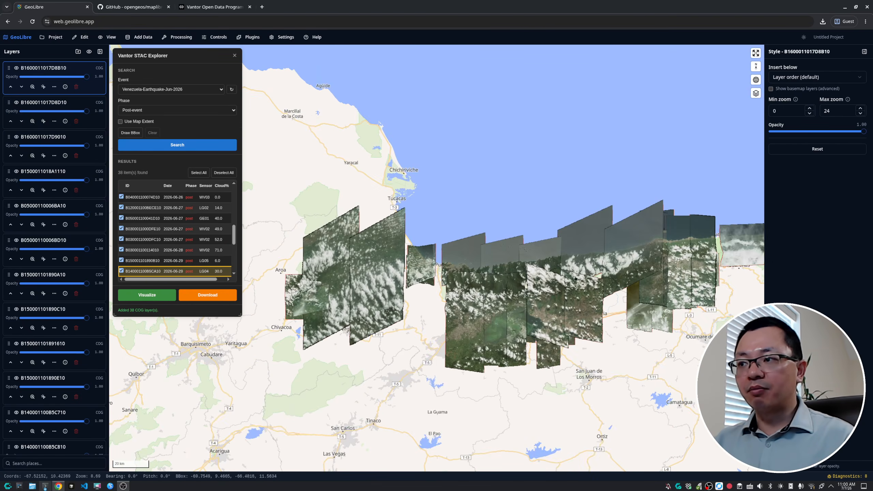
left_click_drag(576, 279, 381, 286)
scroll(401, 274, "up", 3)
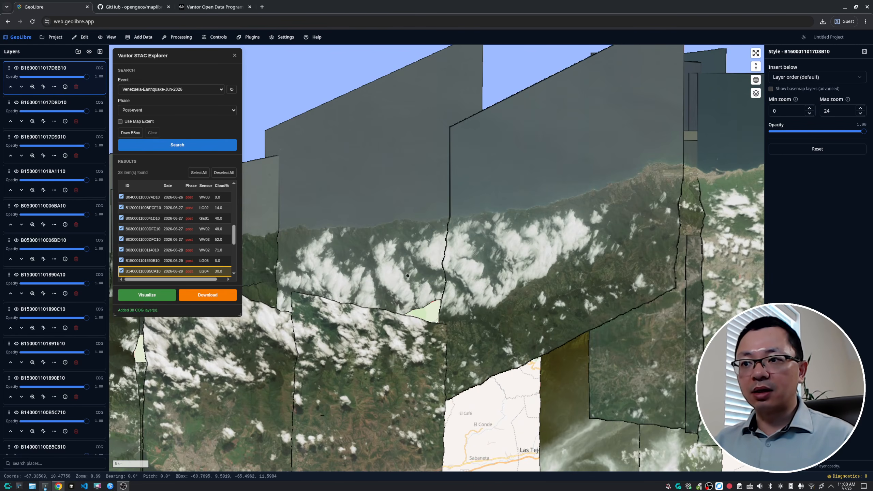
scroll(485, 273, "up", 6)
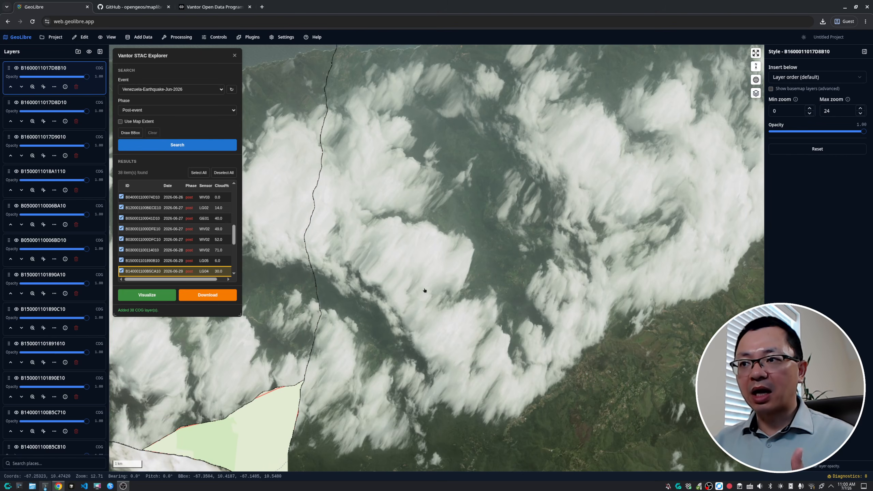
scroll(424, 290, "down", 6)
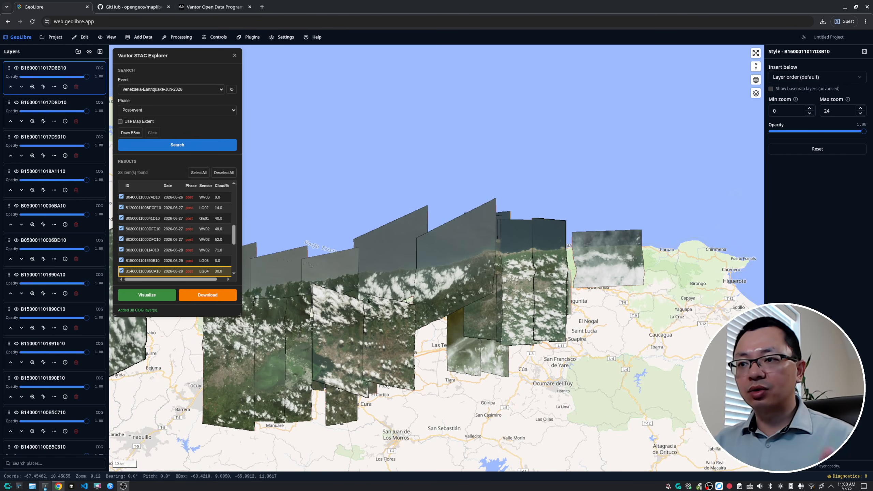
left_click_drag(369, 301, 598, 258)
left_click_drag(392, 253, 457, 244)
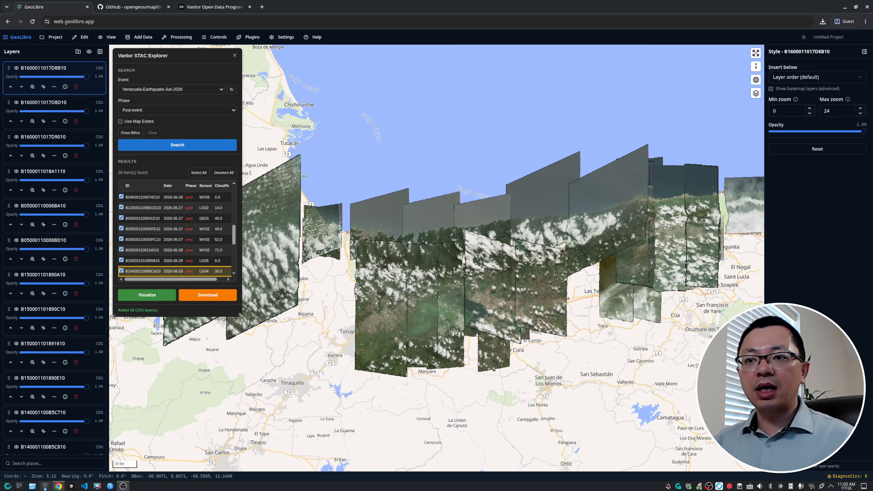
Widen the Vantor STAC Explorer panel and reselect the Venezuela-Earthquake-Jun-2026 event from the event list
left_click_drag(241, 314, 305, 323)
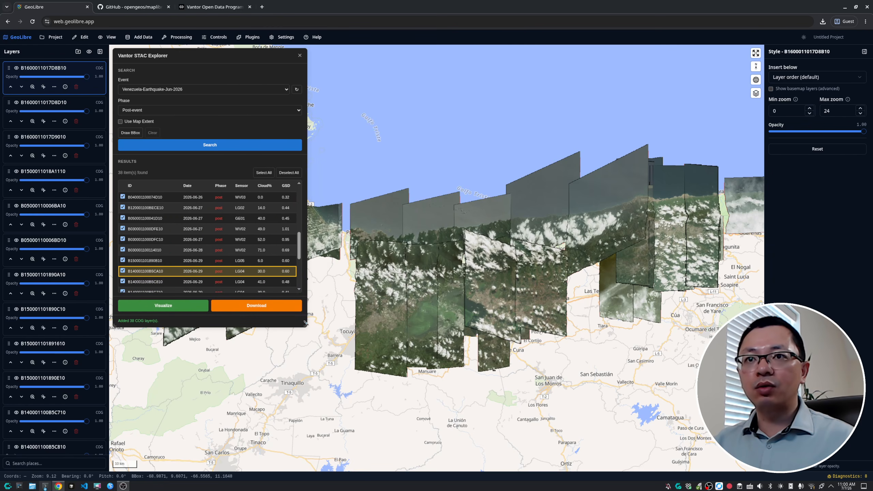
left_click(196, 94)
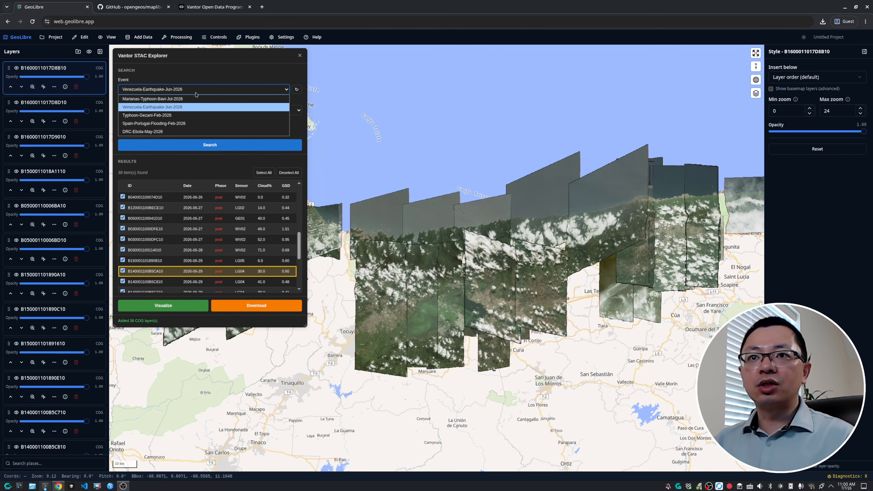
left_click(173, 107)
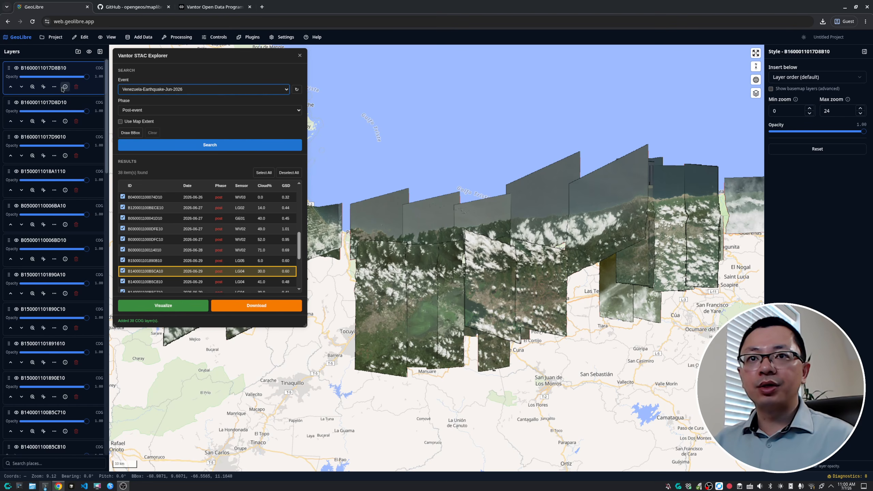
left_click(33, 87)
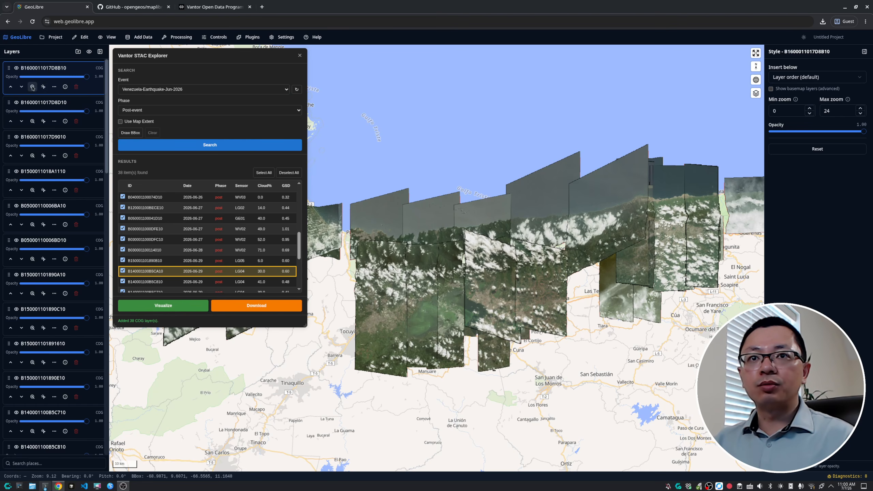
left_click(33, 122)
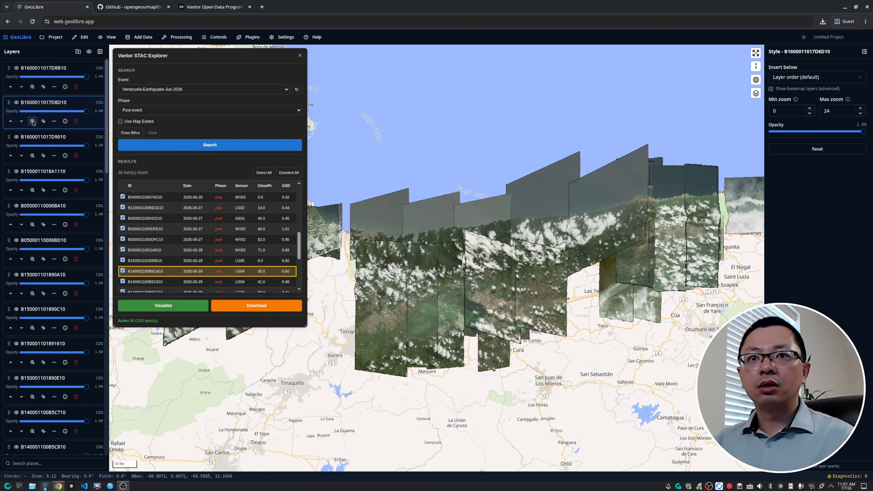
left_click(65, 87)
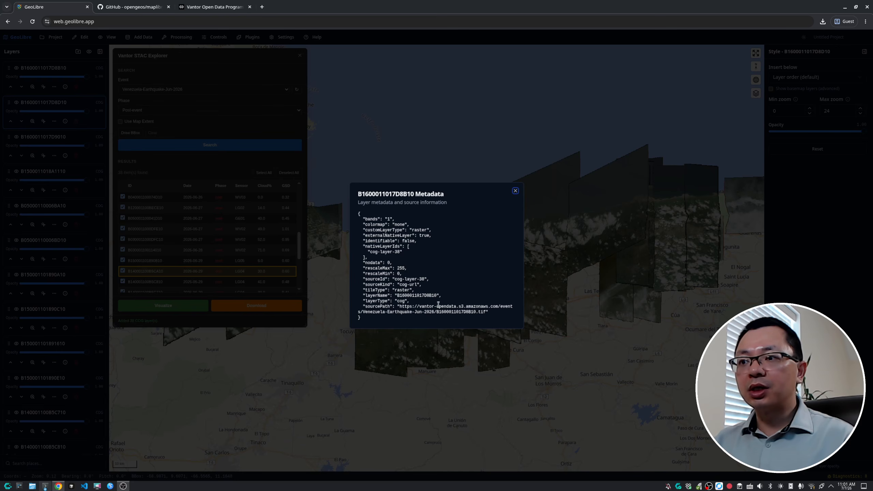
Open the layer's source path URL from the metadata, cancel the file save, and close the metadata dialog
left_click_drag(486, 312, 402, 306)
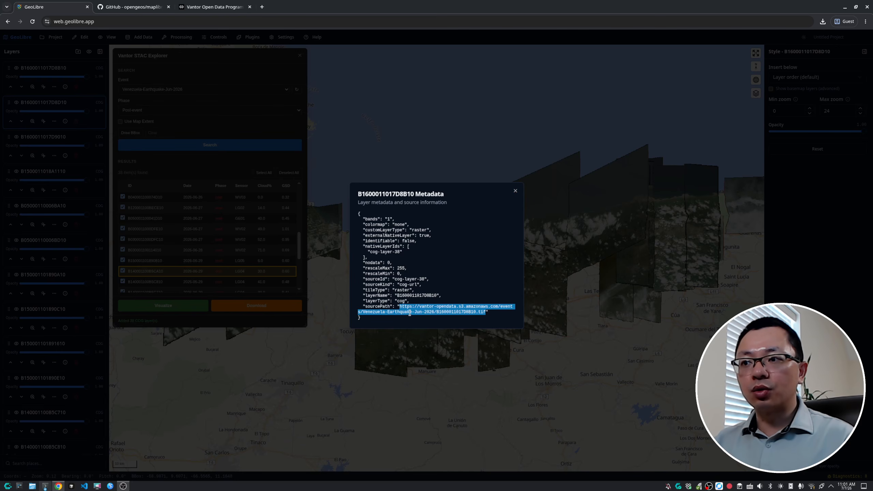
left_click(438, 317)
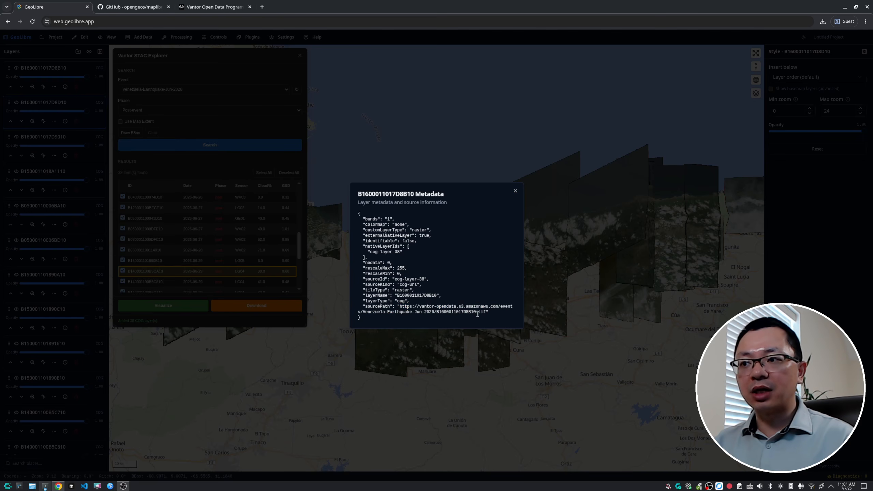
left_click_drag(487, 313, 400, 306)
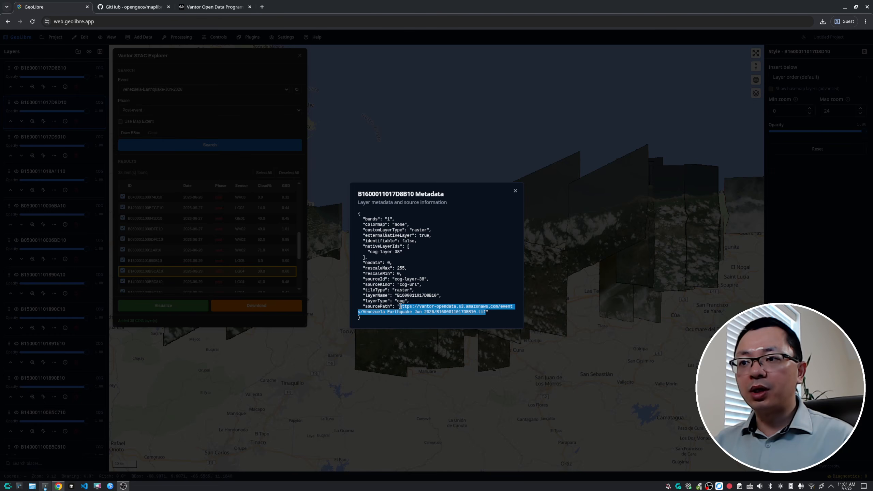
right_click(415, 308)
left_click(433, 335)
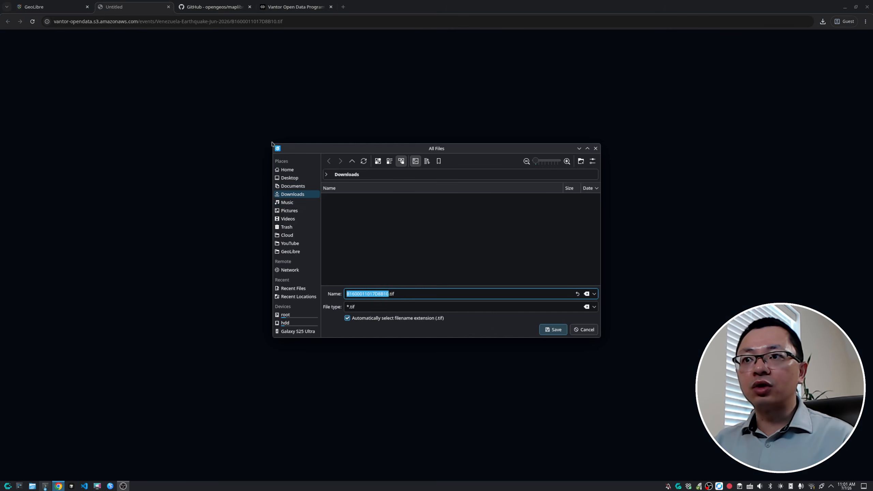
left_click(584, 329)
left_click(488, 247)
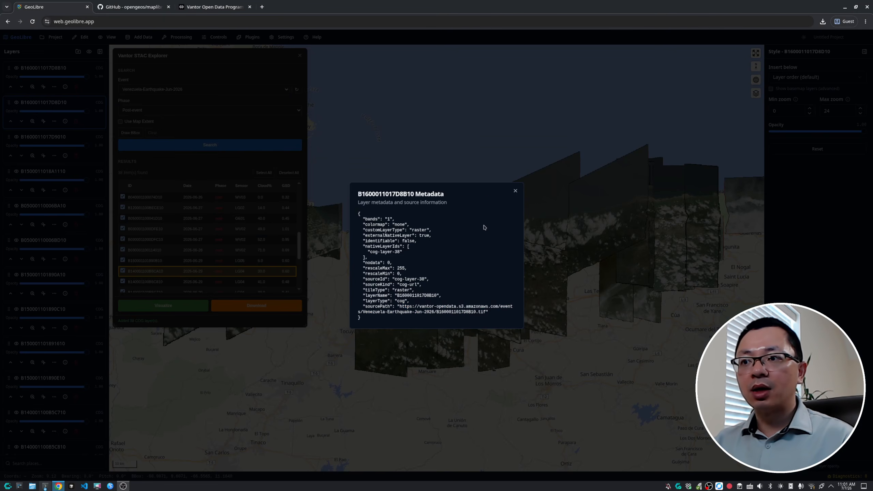
left_click(515, 191)
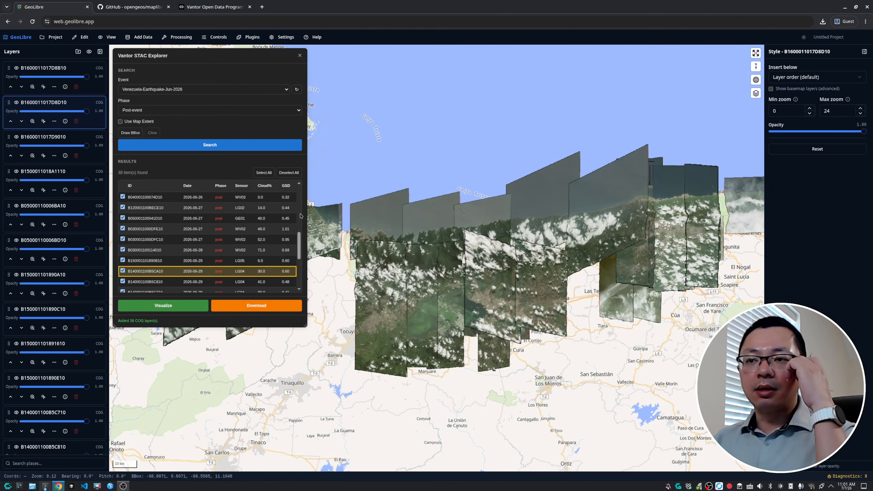
Close the Vantor STAC Explorer panel
scroll(385, 280, "down", 2)
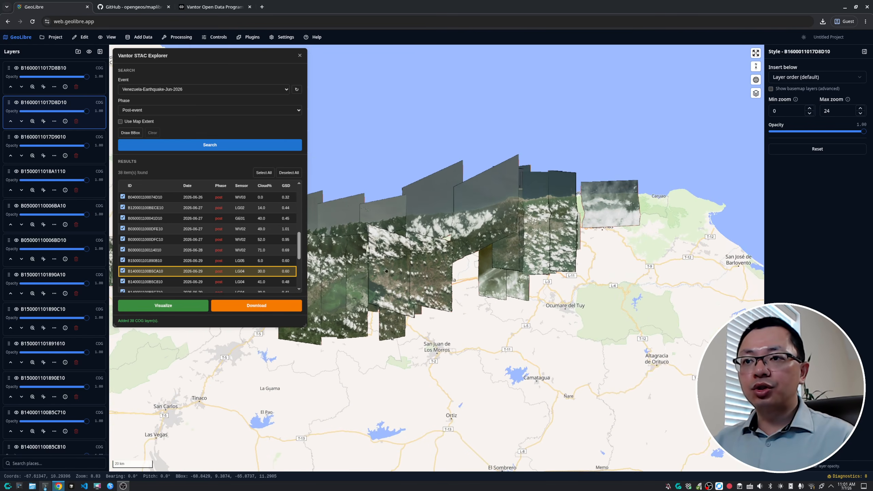
left_click(299, 55)
Open the project's Share dialog to review its upload instructions, then close it
left_click(52, 37)
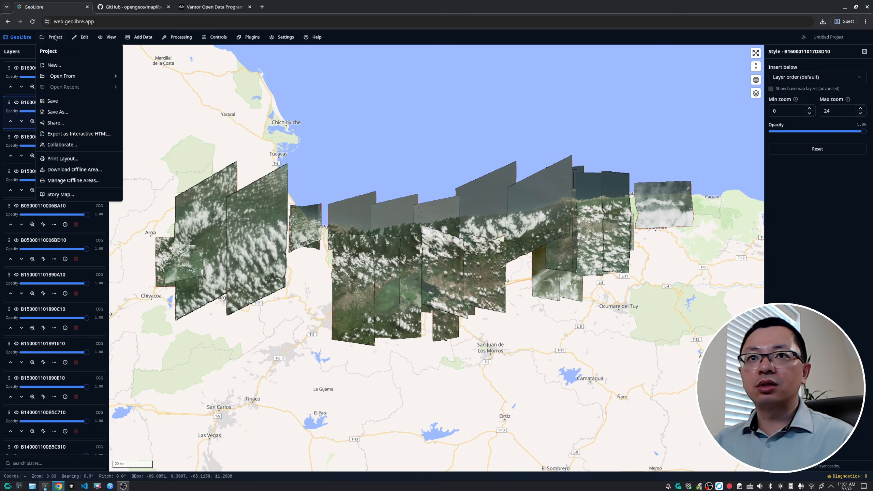
left_click(55, 123)
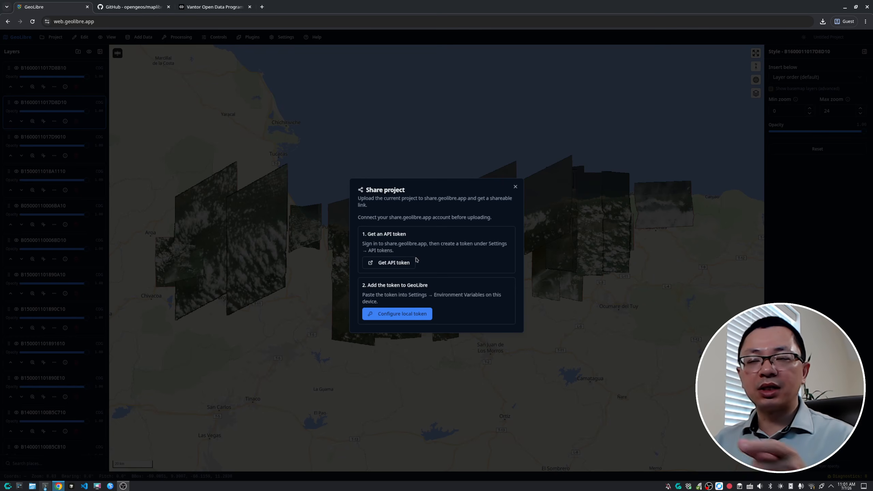
left_click(515, 187)
scroll(380, 213, "up", 3)
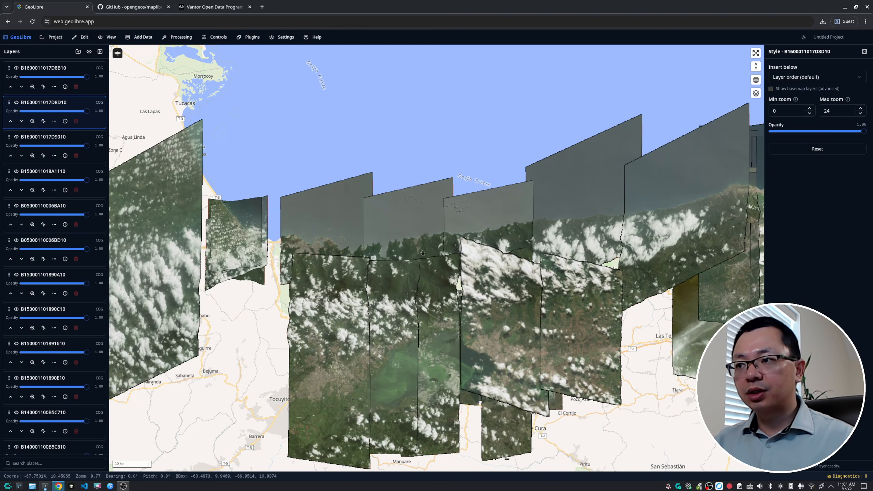
scroll(420, 254, "down", 5)
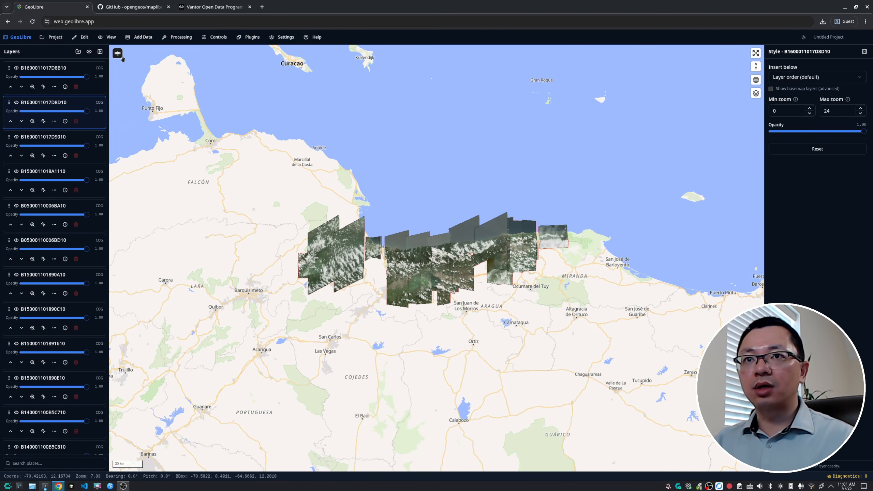
left_click(254, 37)
left_click(494, 276)
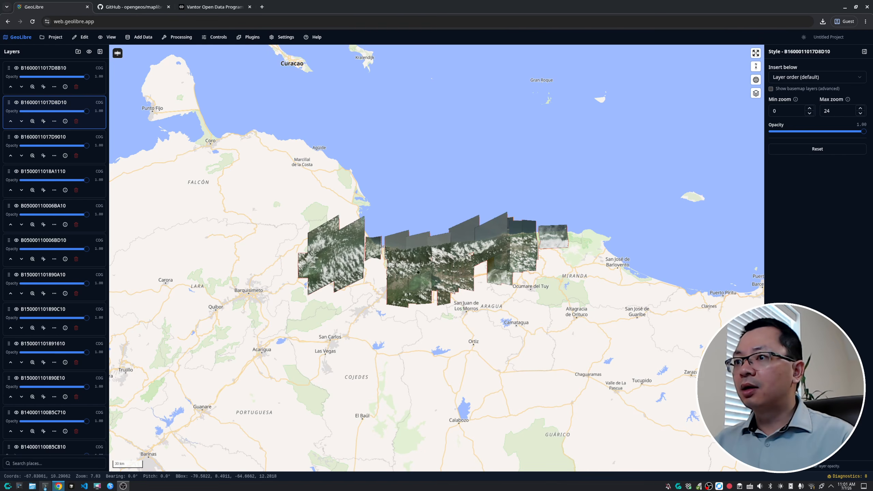
scroll(494, 275, "up", 5)
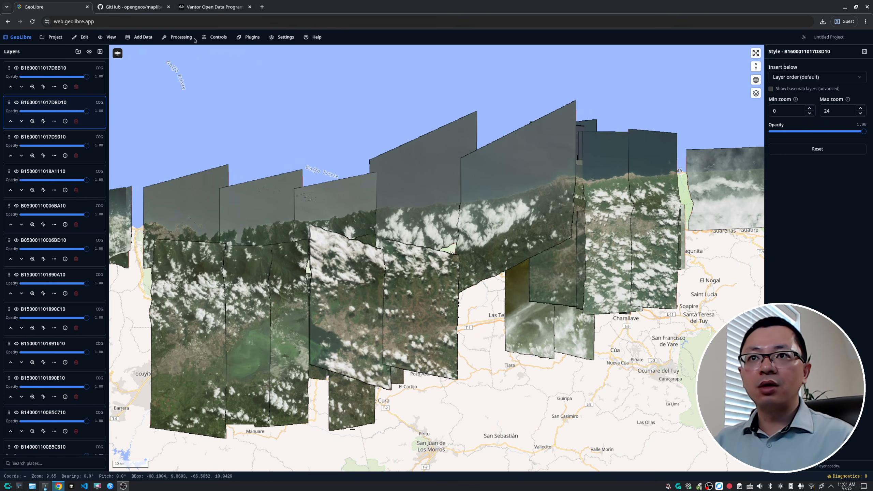
left_click(223, 37)
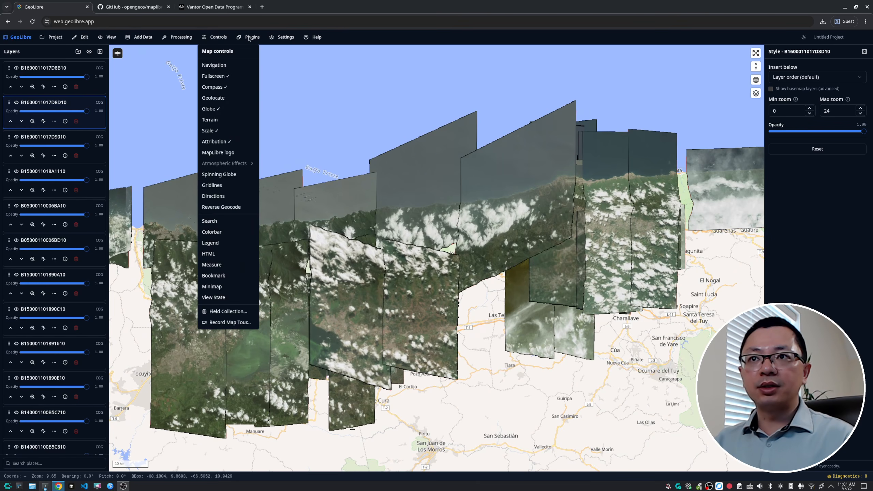
Reopen the Vantor STAC Explorer, review the list of available events, and close the panel again
left_click(118, 53)
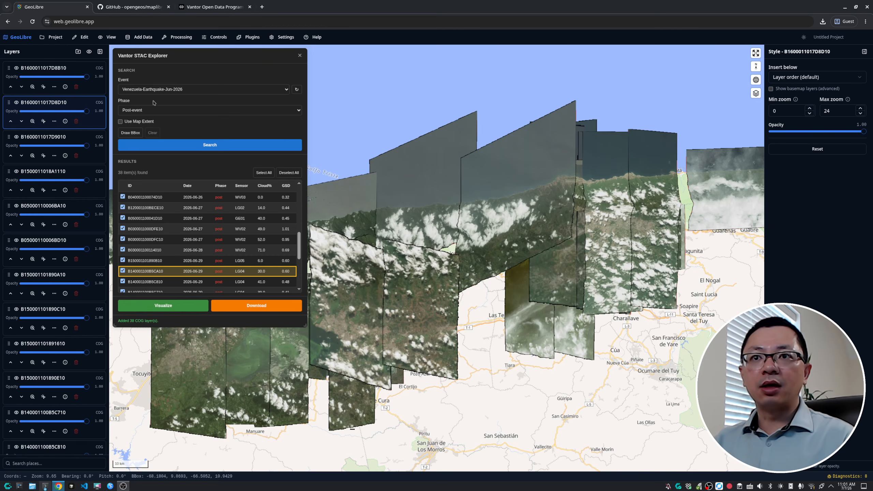
left_click(171, 89)
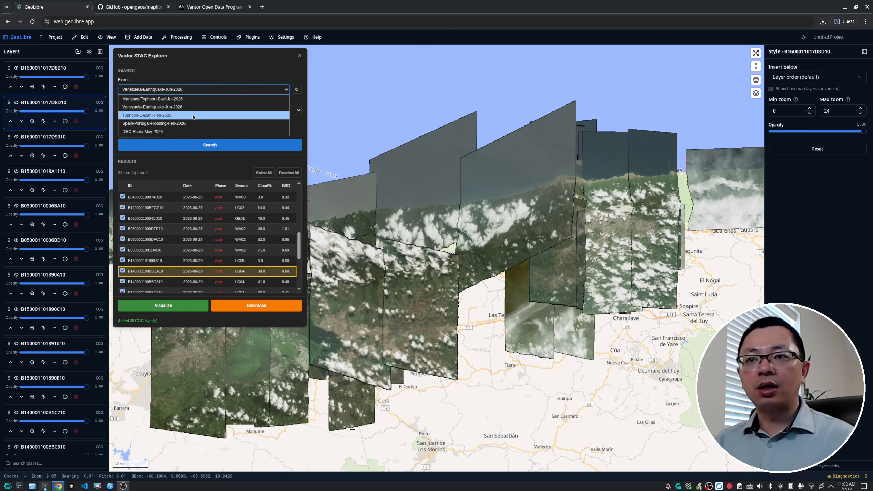
left_click(237, 63)
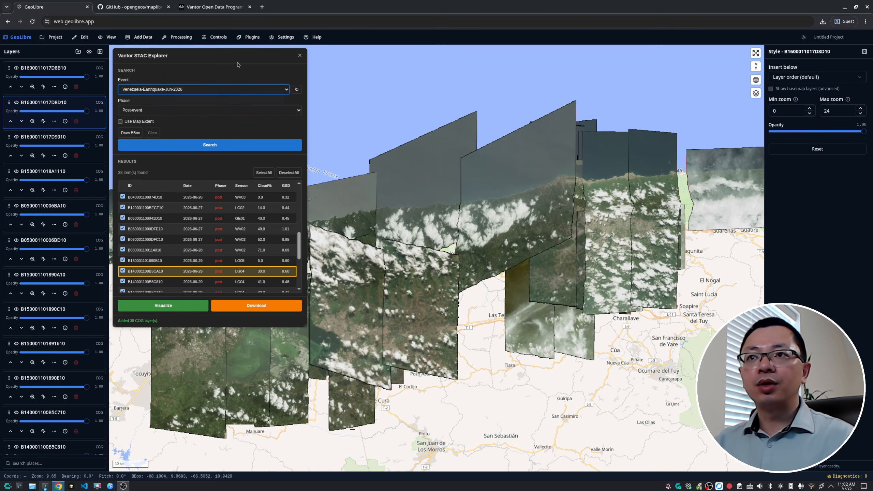
left_click(300, 55)
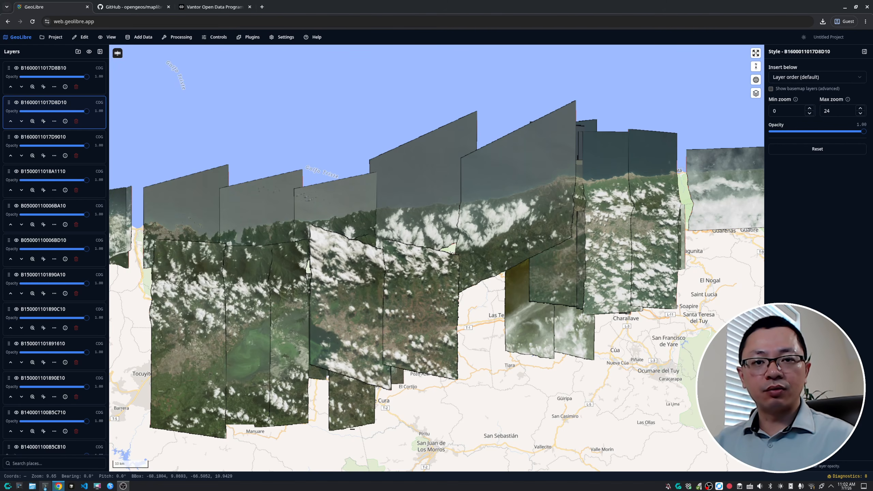